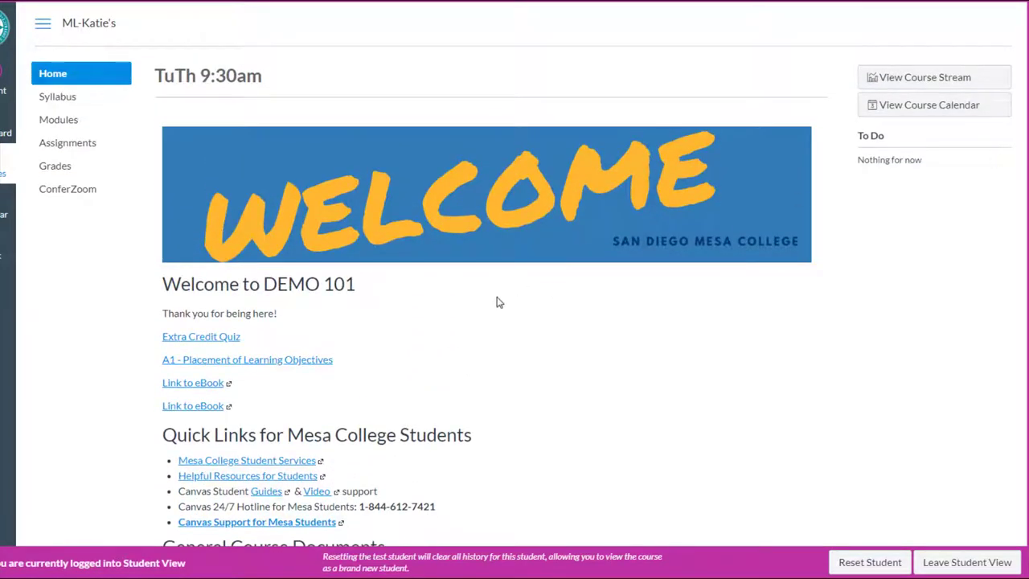
# Step: Review the DEMO 101 course home page from the quick links and document lists to the instructor section
pyautogui.scroll(-3, 540, 385)
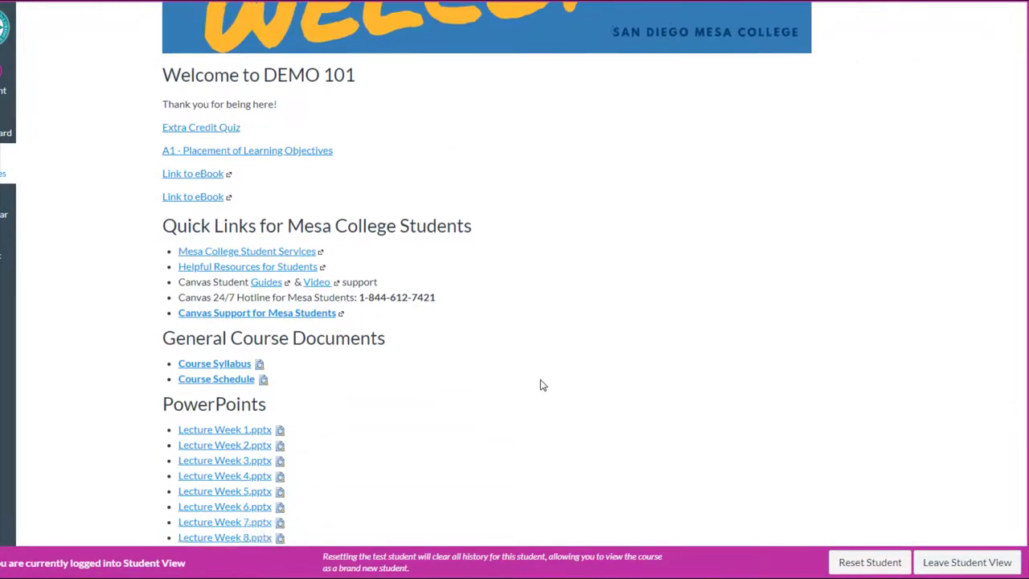
pyautogui.scroll(-4, 540, 385)
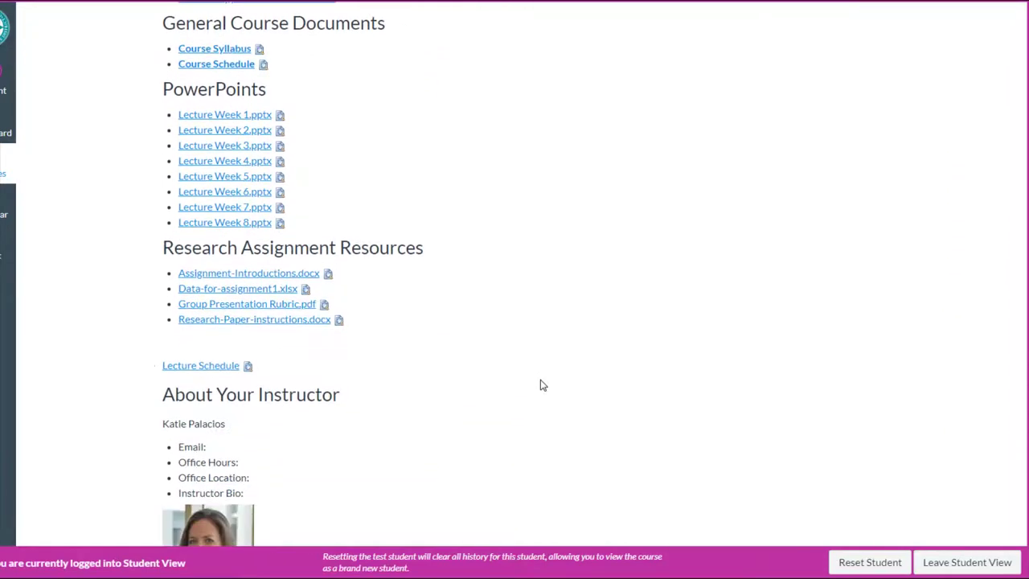
pyautogui.scroll(-2, 540, 385)
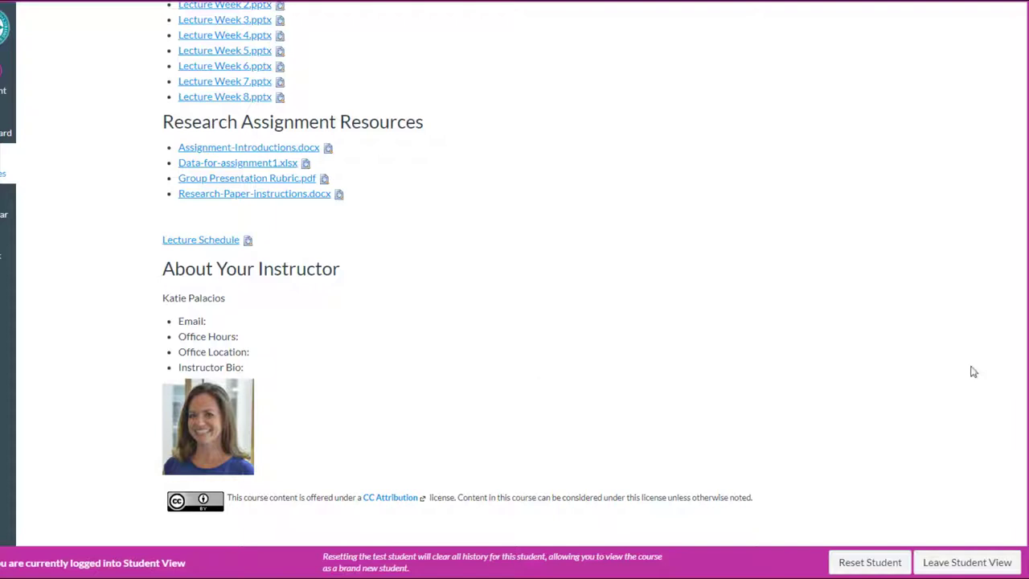
pyautogui.scroll(2, 1022, 386)
pyautogui.scroll(4, 1017, 341)
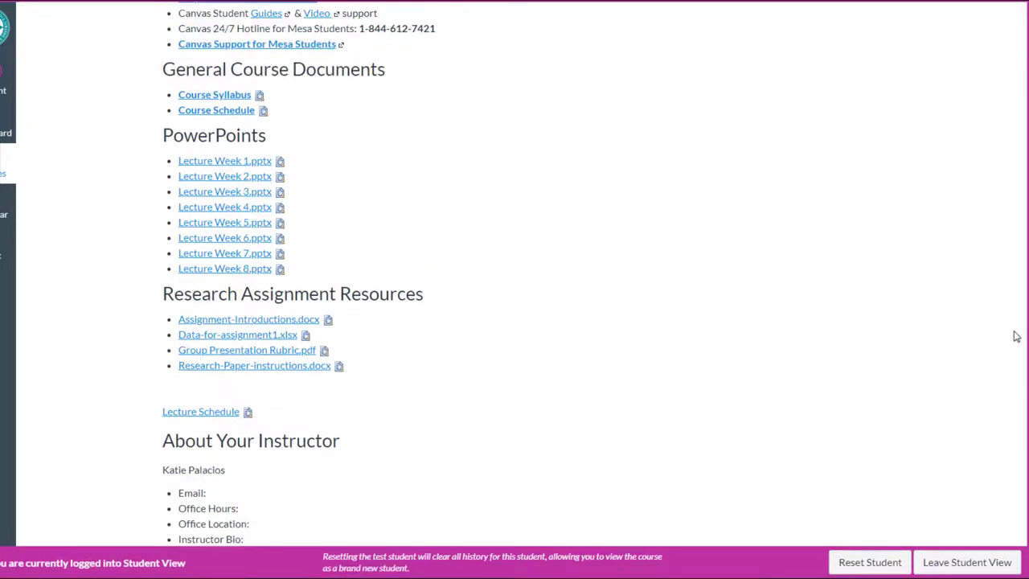
pyautogui.scroll(3, 997, 193)
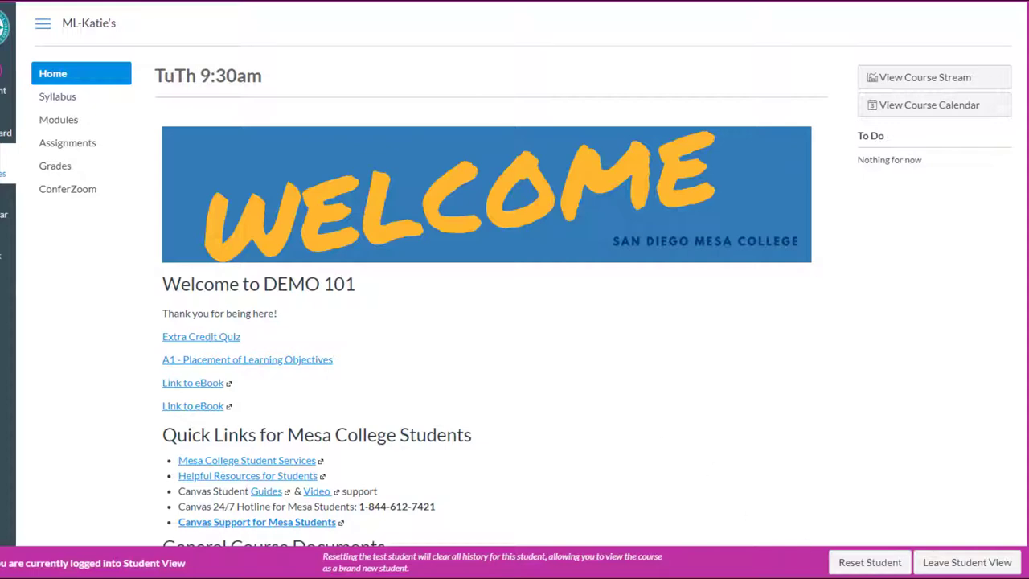
# Step: Leave student view and browse to the General Course Documents folder in the course files of ML - Canvas Grades Workshop
pyautogui.click(941, 563)
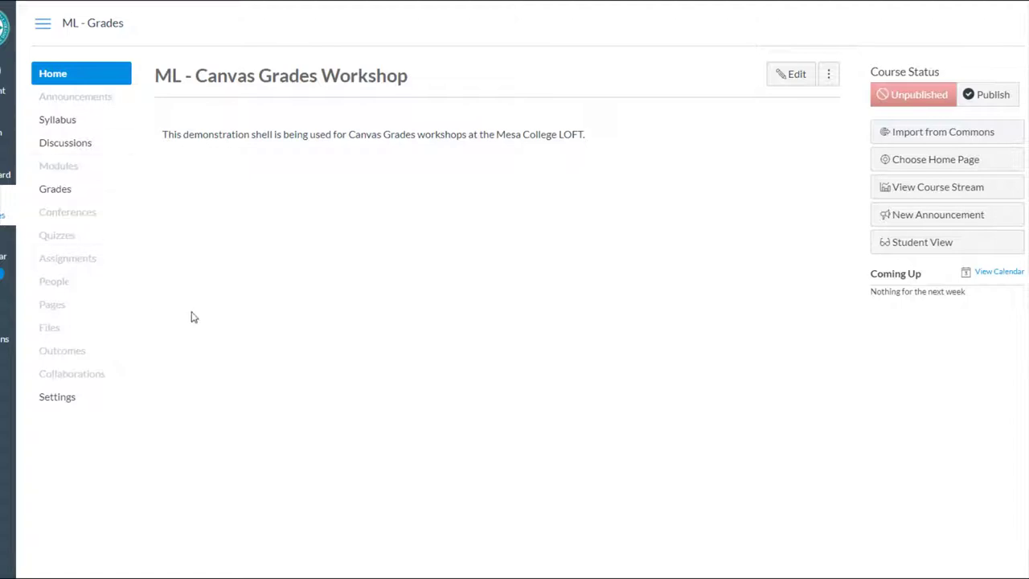
pyautogui.click(55, 175)
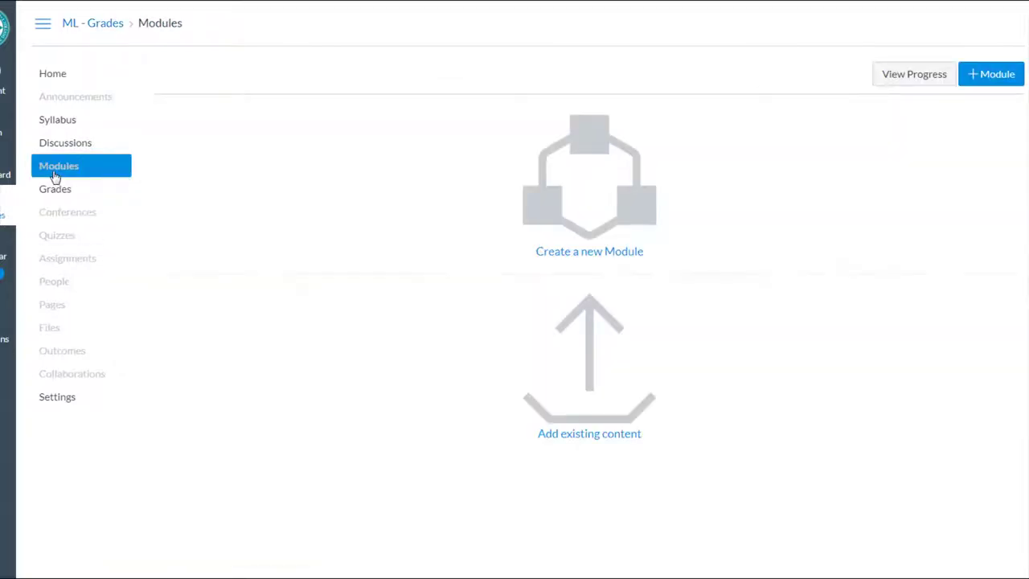
pyautogui.click(71, 331)
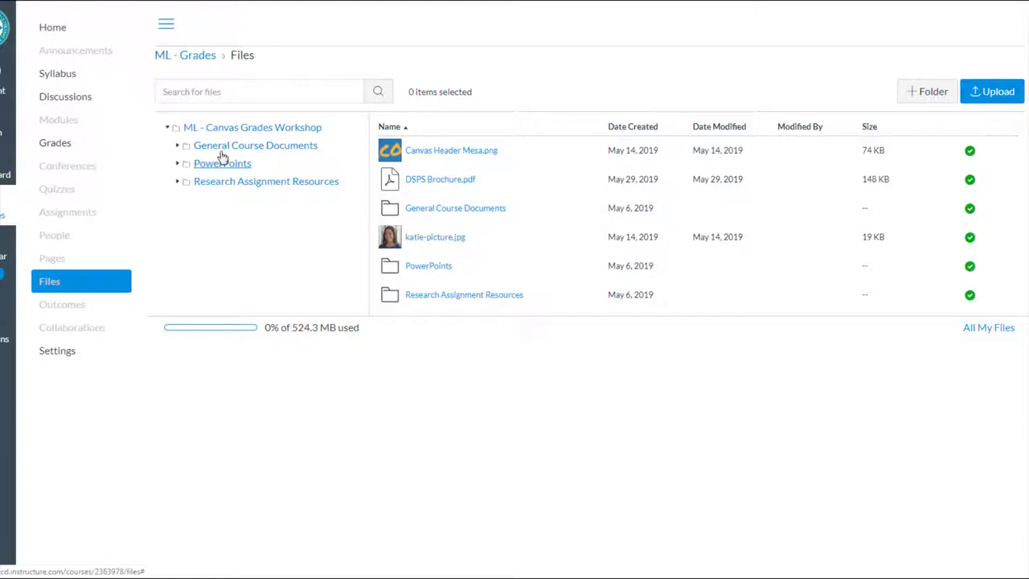
pyautogui.click(223, 149)
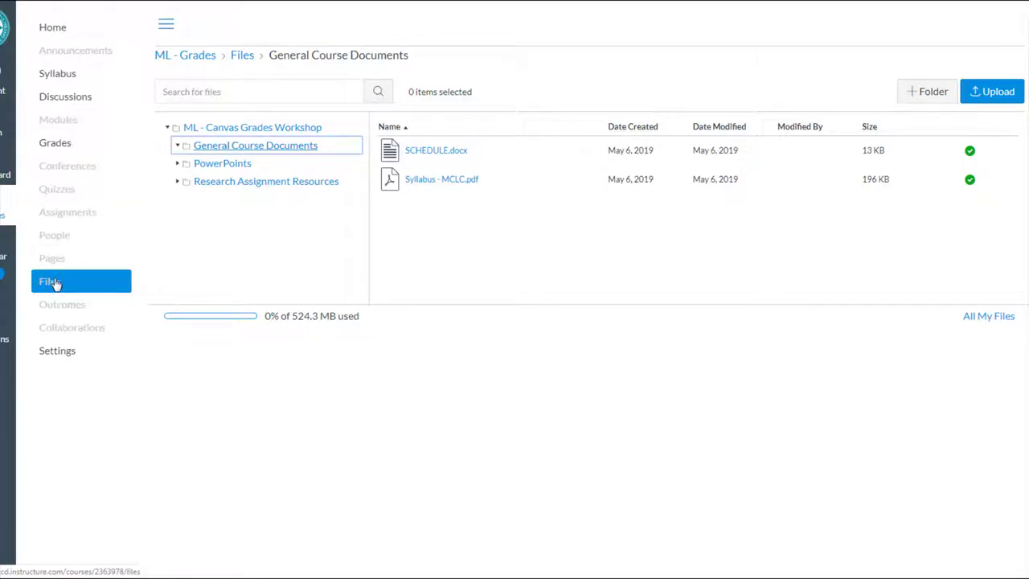
# Step: Create a course module named "General Course Documents" without a lock date
pyautogui.click(64, 127)
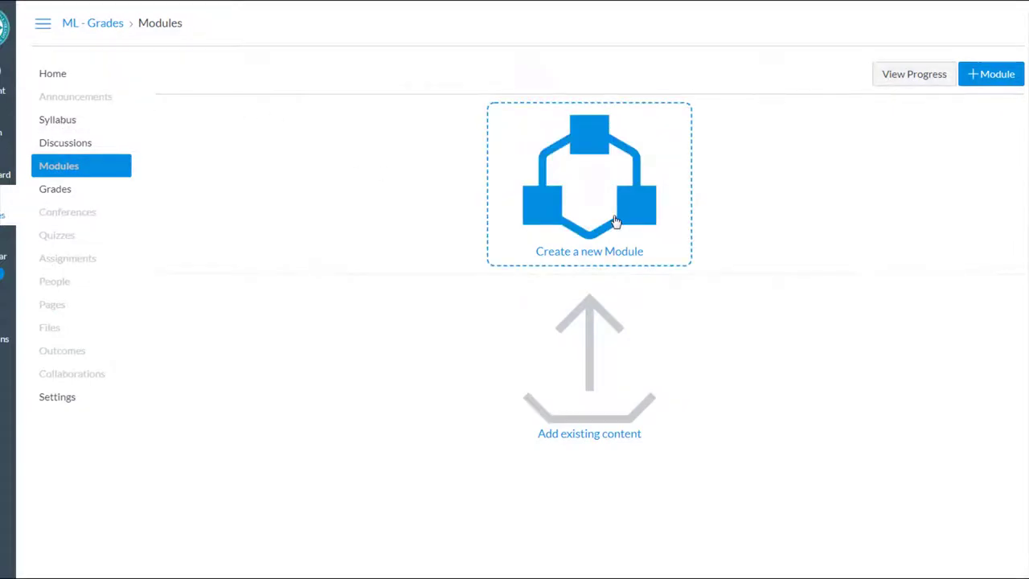
pyautogui.click(615, 222)
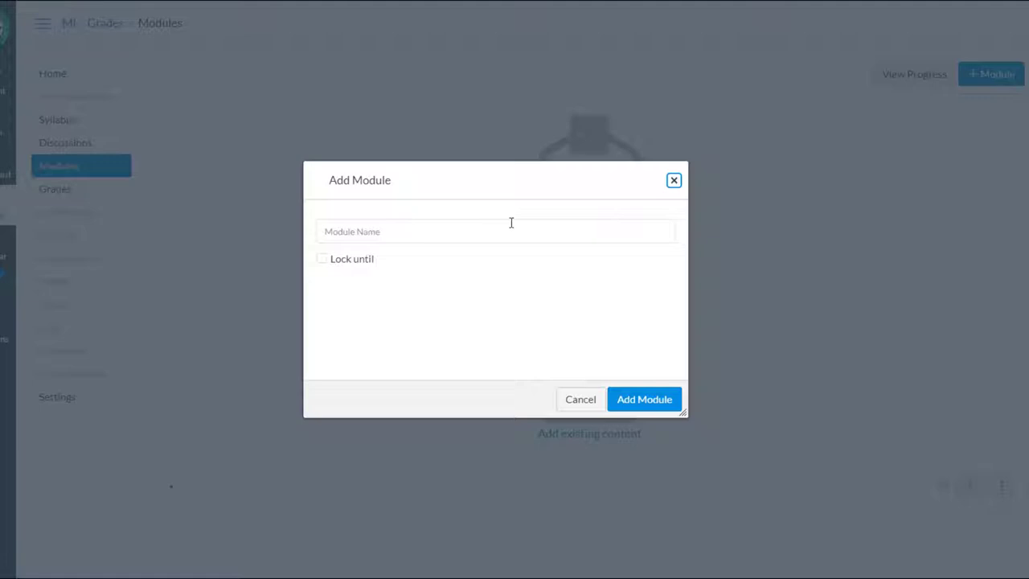
pyautogui.click(413, 235)
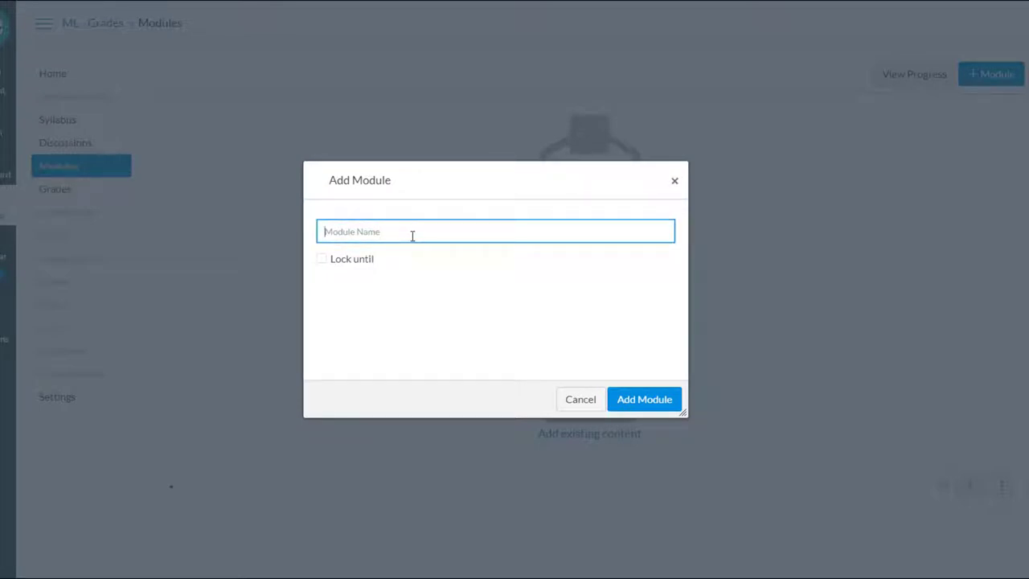
pyautogui.write('General Course Documents')
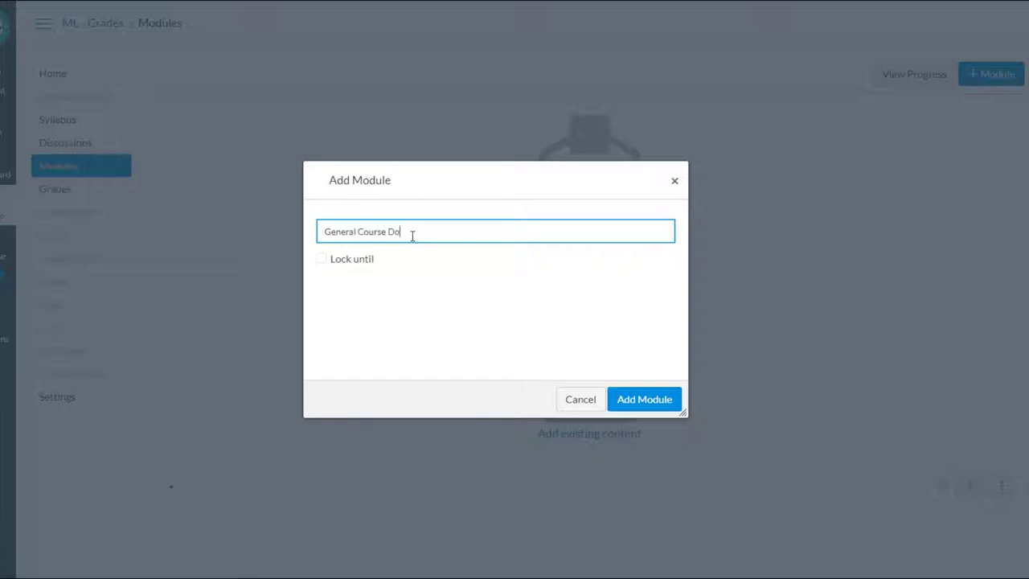
pyautogui.click(647, 402)
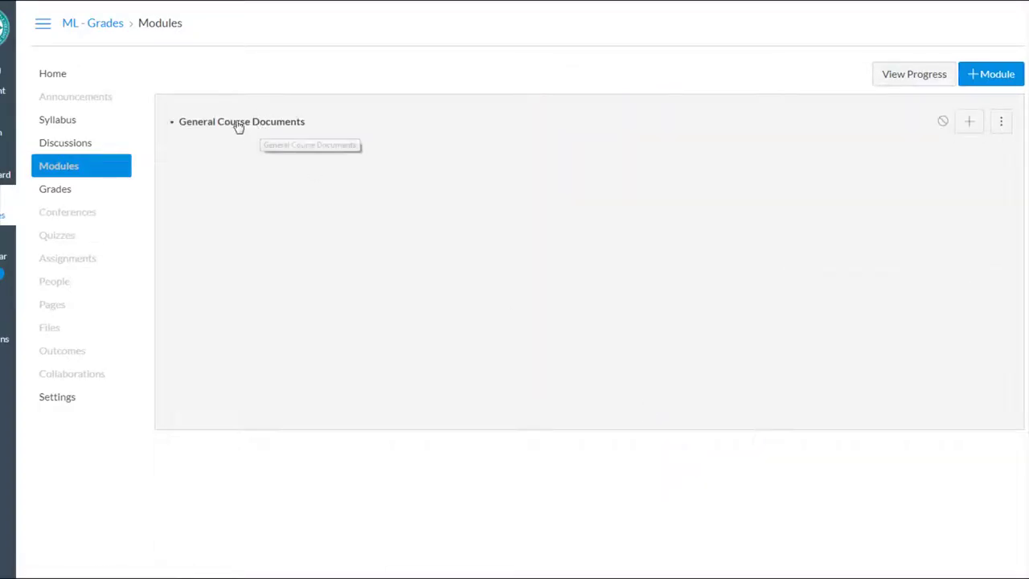
# Step: Add a second module named "PowerPoints" without prerequisites
pyautogui.click(983, 76)
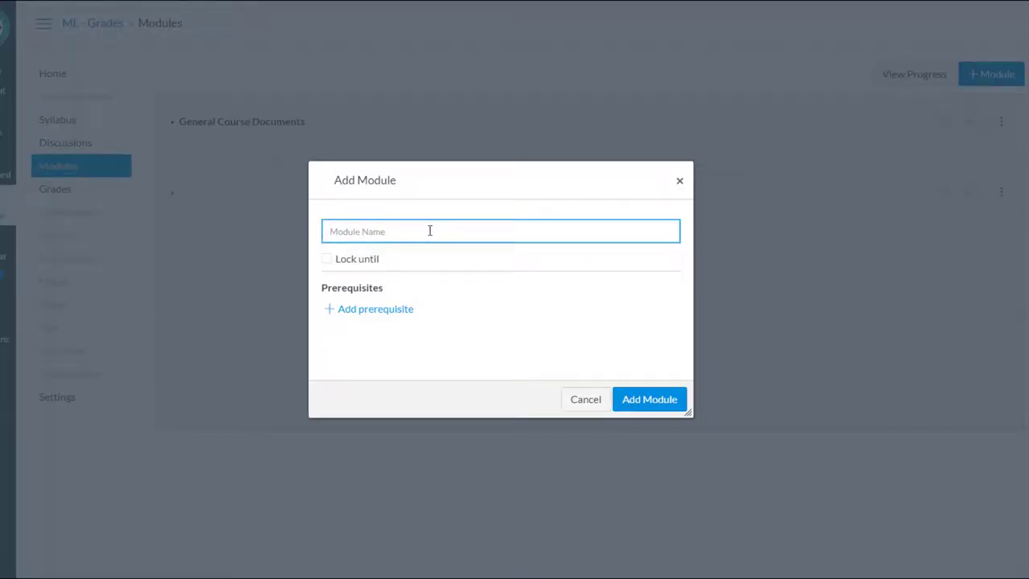
pyautogui.write('PowerPoints')
pyautogui.click(645, 405)
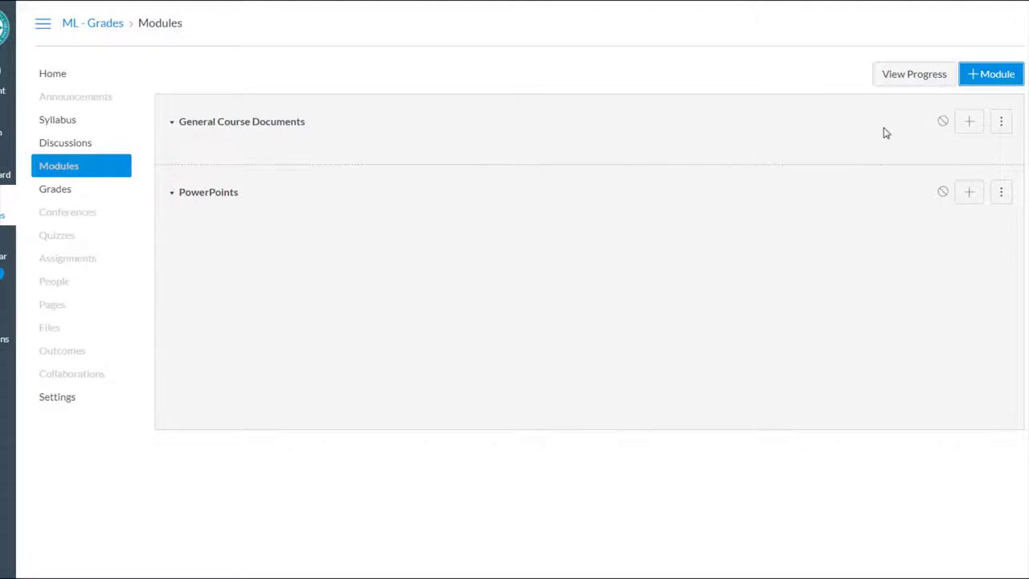
# Step: Add a third module named "Research Assignment Resources" without prerequisites
pyautogui.click(982, 81)
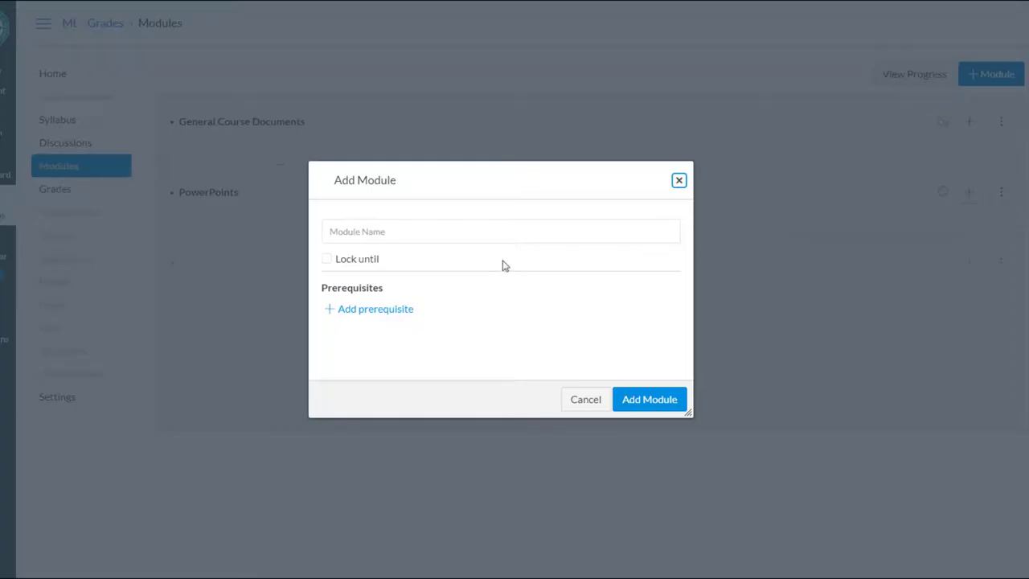
pyautogui.click(410, 235)
pyautogui.write('Research')
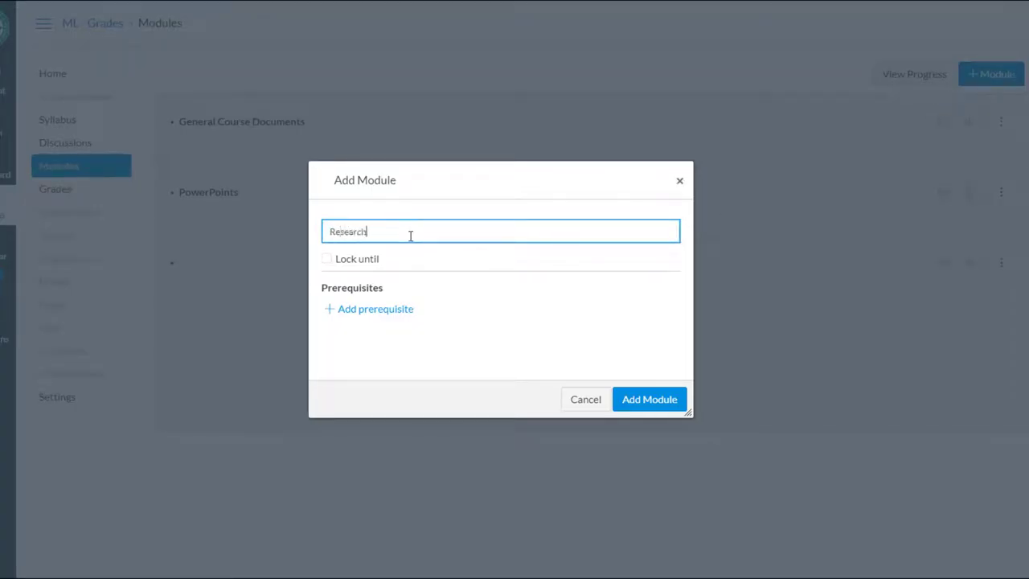
pyautogui.write(' Assignment Resources')
pyautogui.click(625, 401)
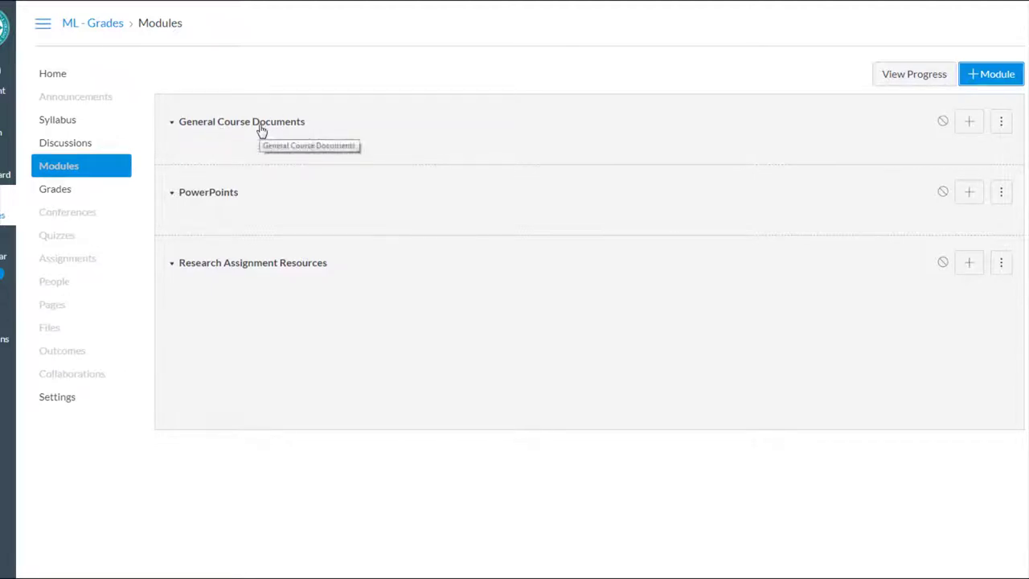
# Step: Add the existing files SCHEDULE.docx and Syllabus - MCLC.pdf to the General Course Documents module together
pyautogui.click(968, 121)
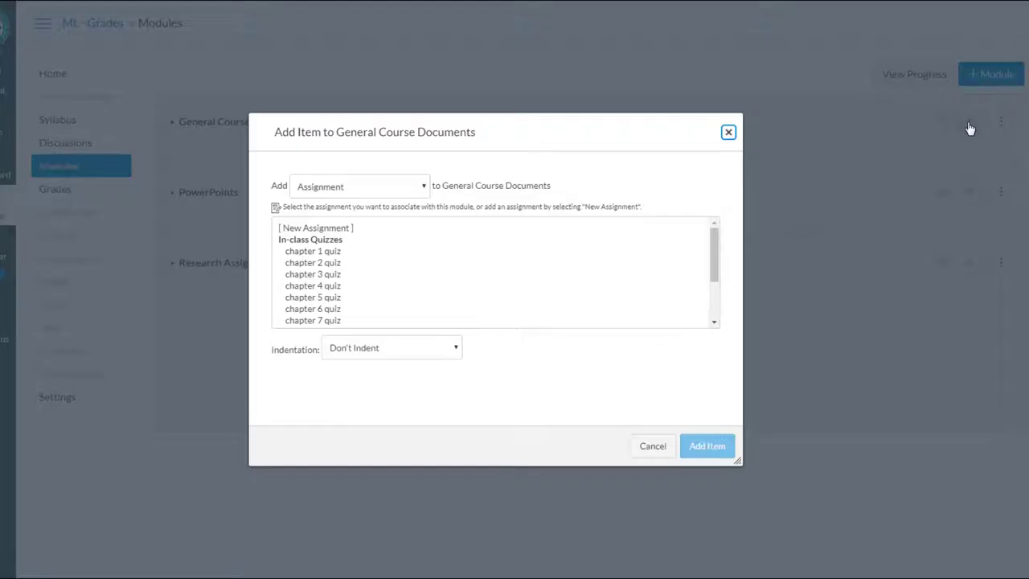
pyautogui.click(358, 191)
pyautogui.click(310, 228)
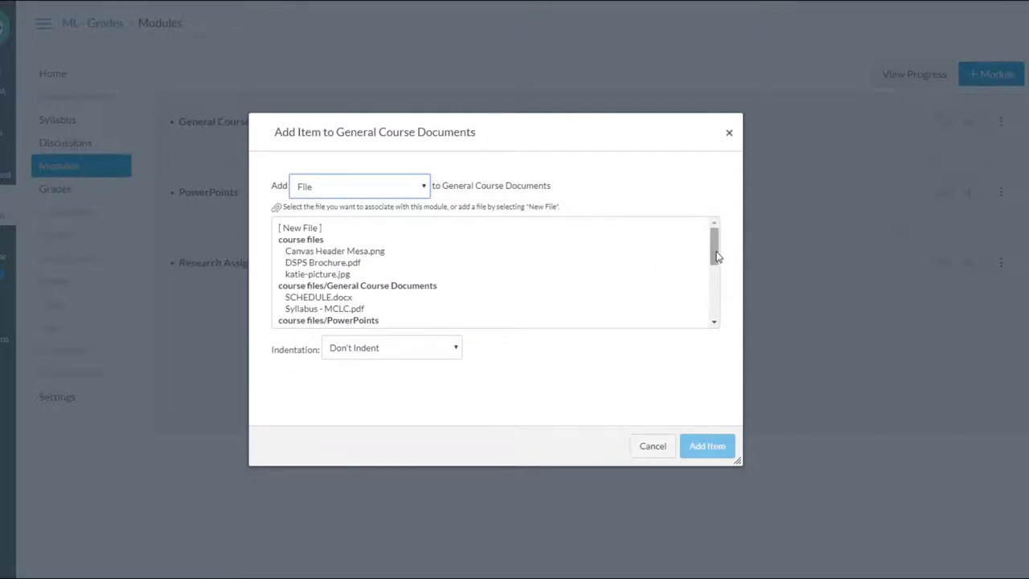
pyautogui.scroll(-1, 714, 253)
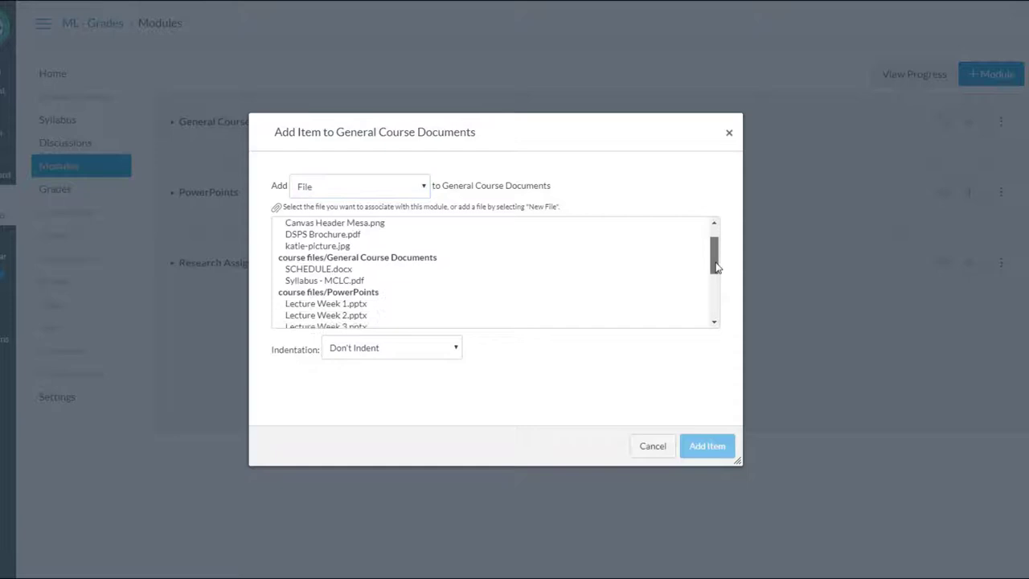
pyautogui.click(333, 256)
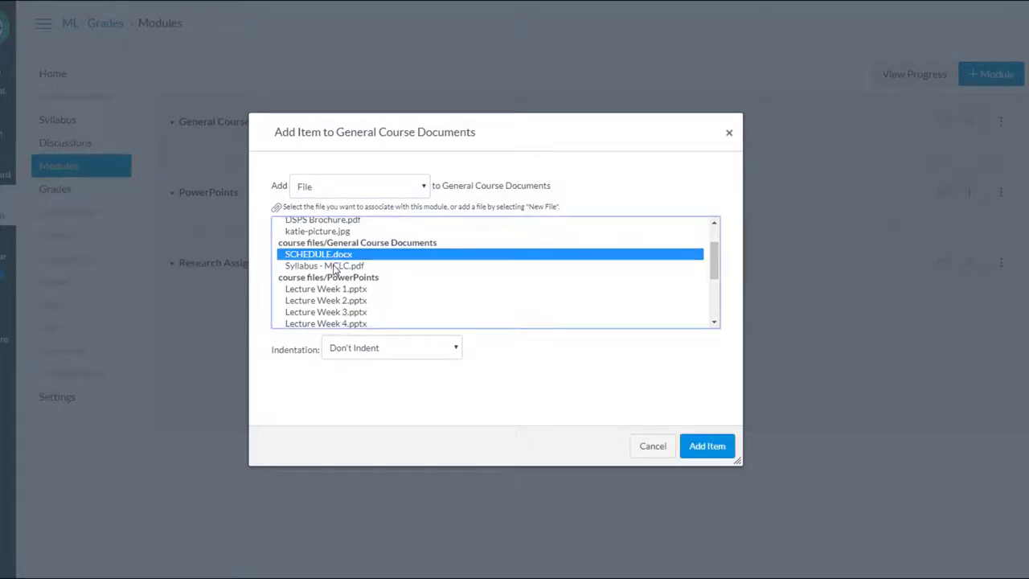
pyautogui.keyDown('ctrl'); pyautogui.click(335, 266); pyautogui.keyUp('ctrl')
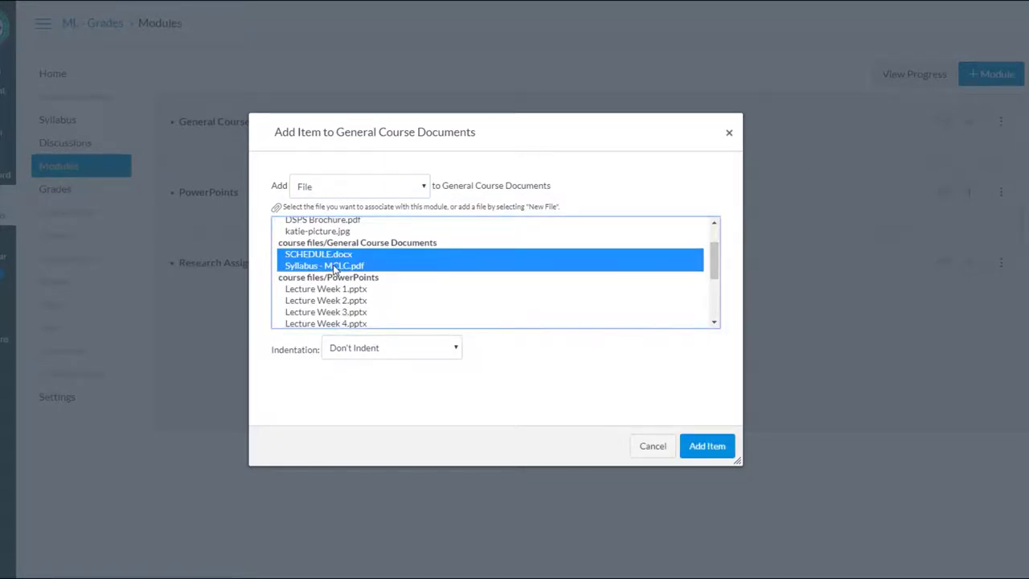
pyautogui.click(707, 447)
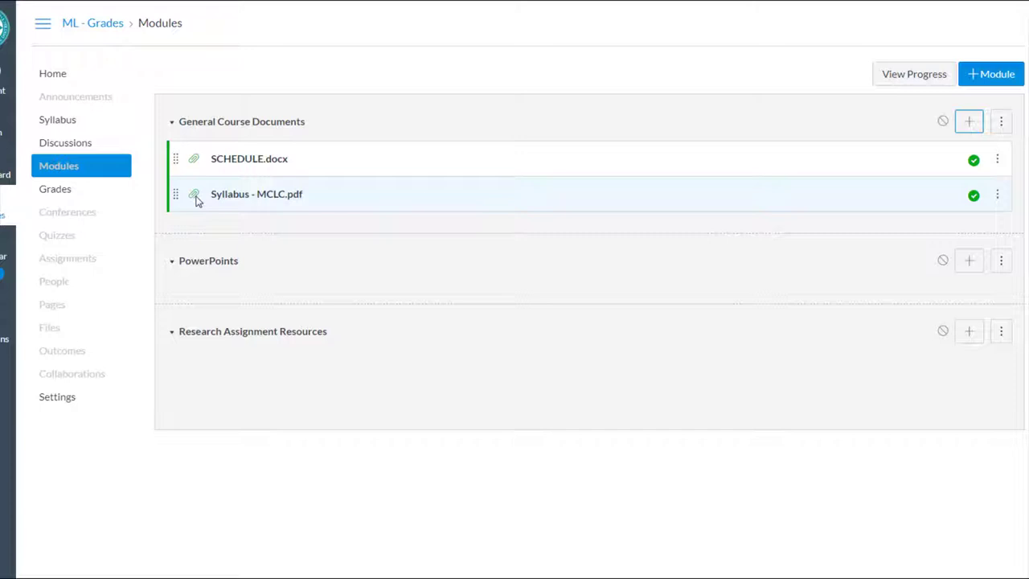
# Step: Add the files Lecture Week 1.pptx through Lecture Week 8.pptx to the PowerPoints module in one go
pyautogui.click(975, 267)
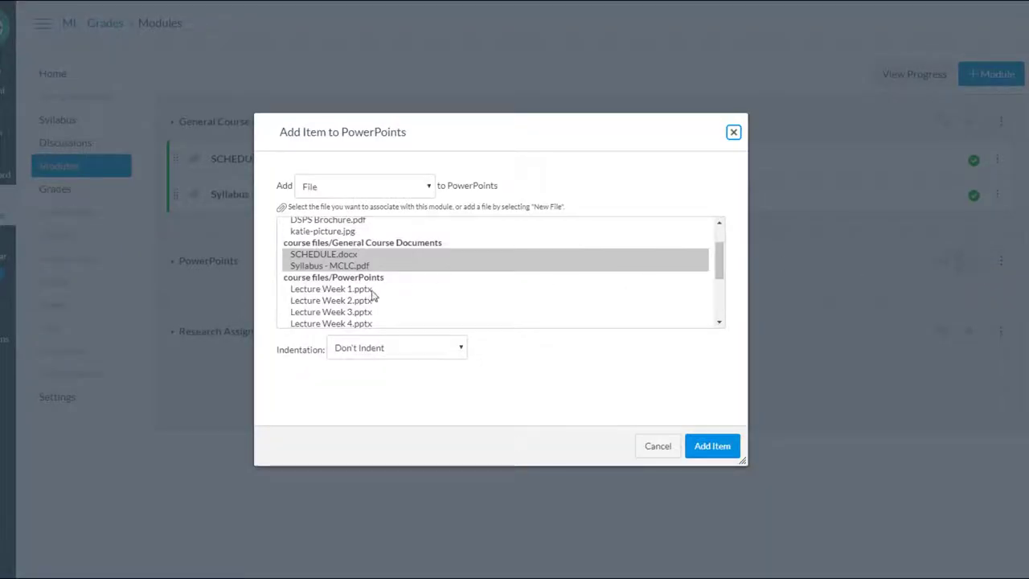
pyautogui.click(373, 290)
pyautogui.click(367, 193)
pyautogui.click(356, 233)
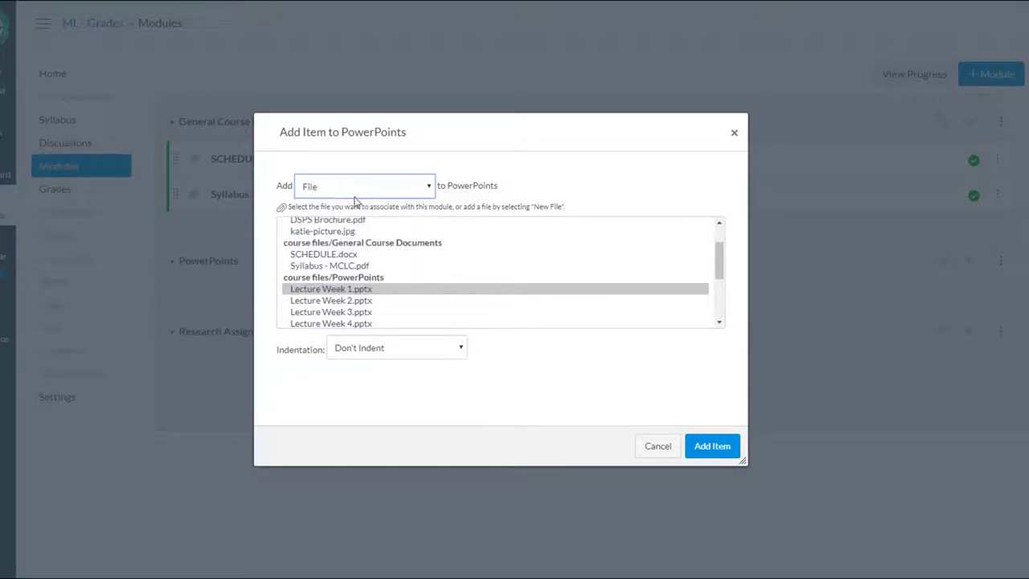
pyautogui.moveTo(720, 274); pyautogui.dragTo(722, 278)
pyautogui.scroll(-2, 722, 278)
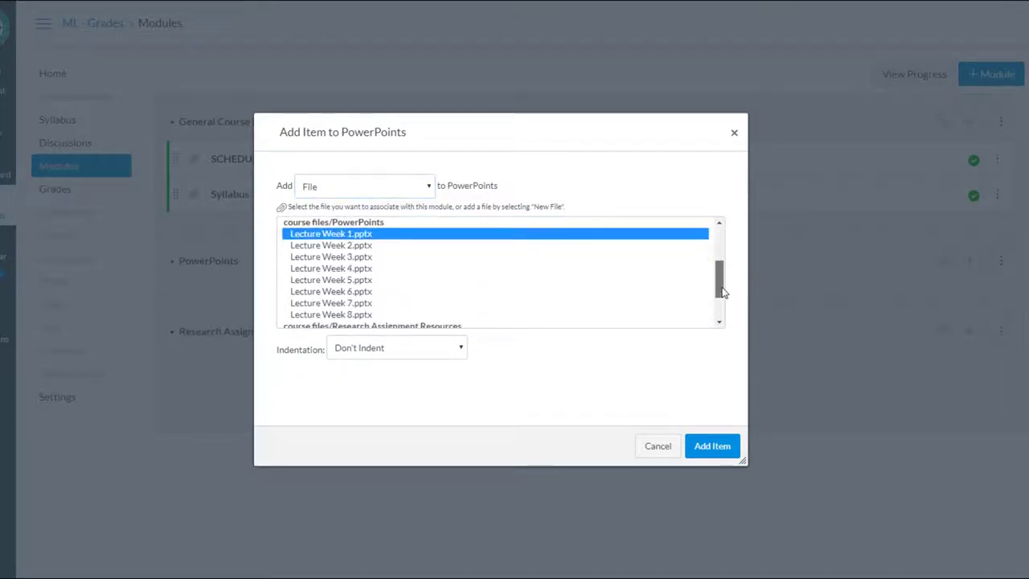
pyautogui.keyDown('ctrl'); pyautogui.click(355, 315); pyautogui.keyUp('ctrl')
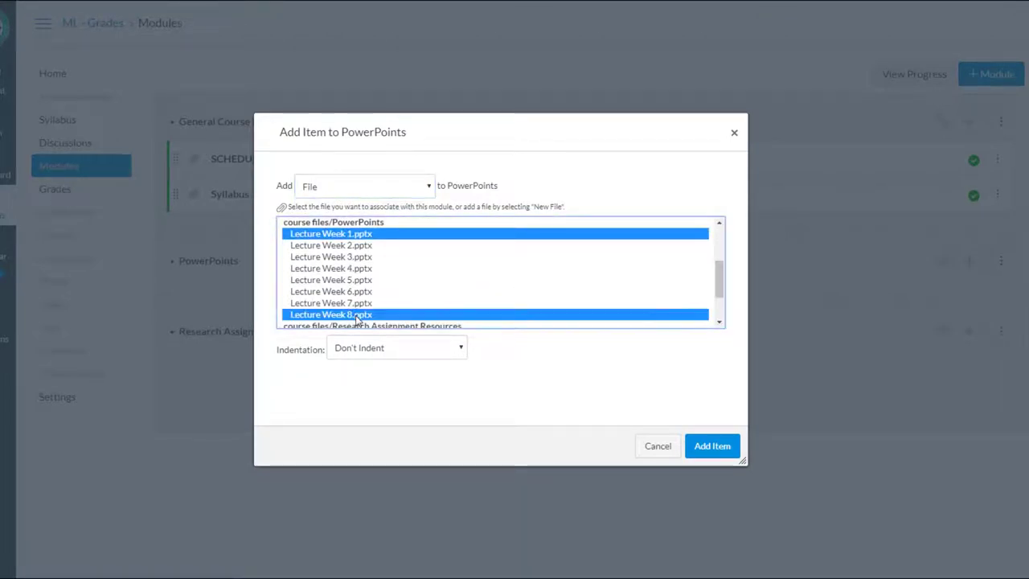
pyautogui.click(362, 235)
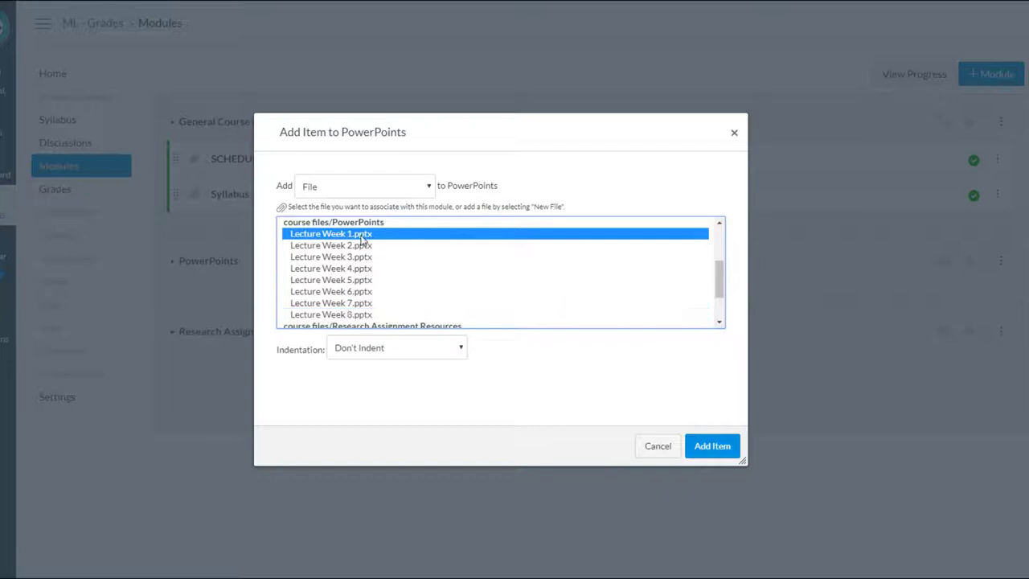
pyautogui.keyDown('shift'); pyautogui.click(351, 318); pyautogui.keyUp('shift')
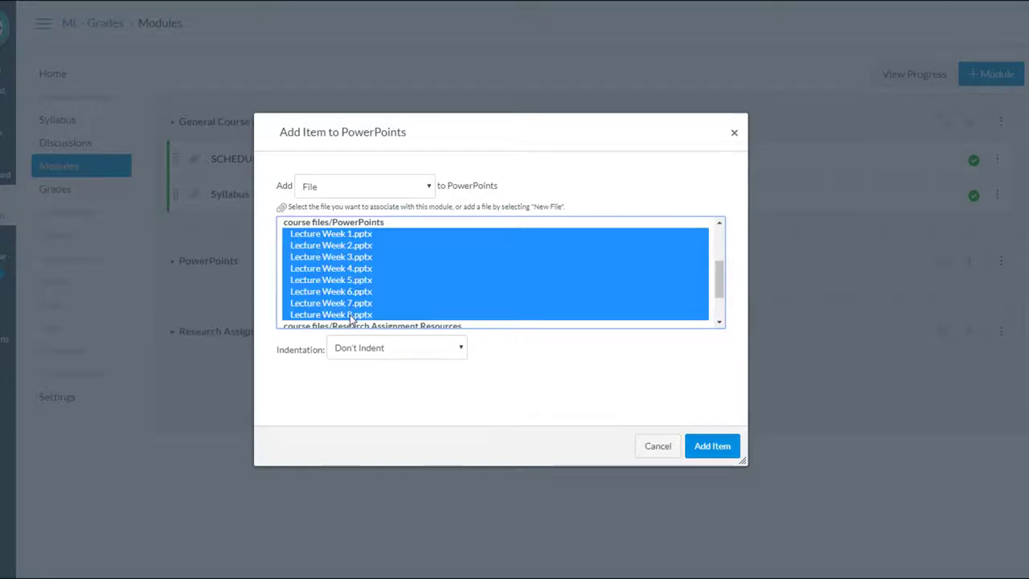
pyautogui.click(708, 448)
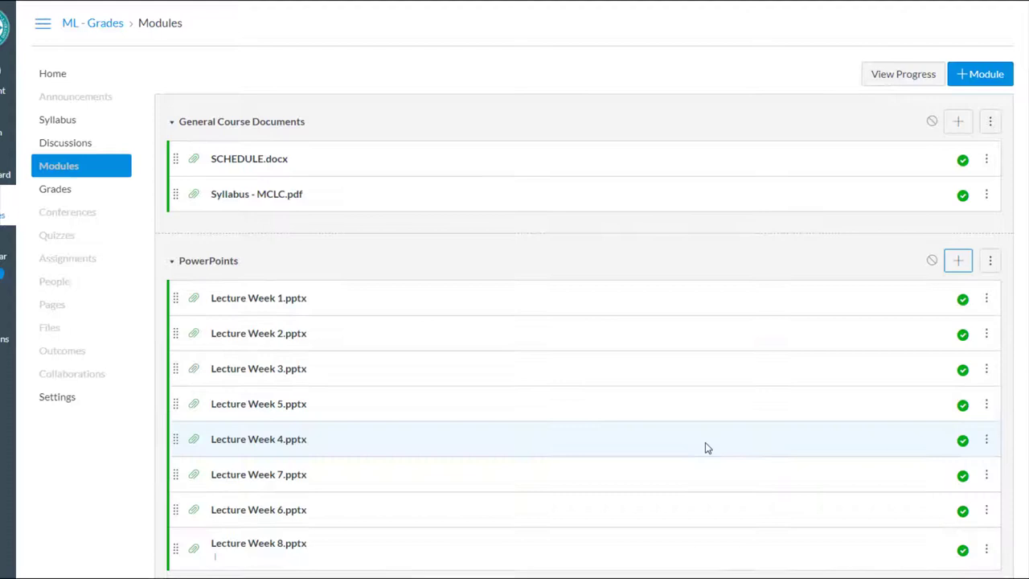
# Step: Add Assignment-Introductions.docx, Data-for-assignment1.xlsx, Group Presentation Rubric.pdf and Research-Paper-instructions.docx to the Research Assignment Resources module together
pyautogui.scroll(-1, 586, 296)
pyautogui.scroll(-3, 586, 298)
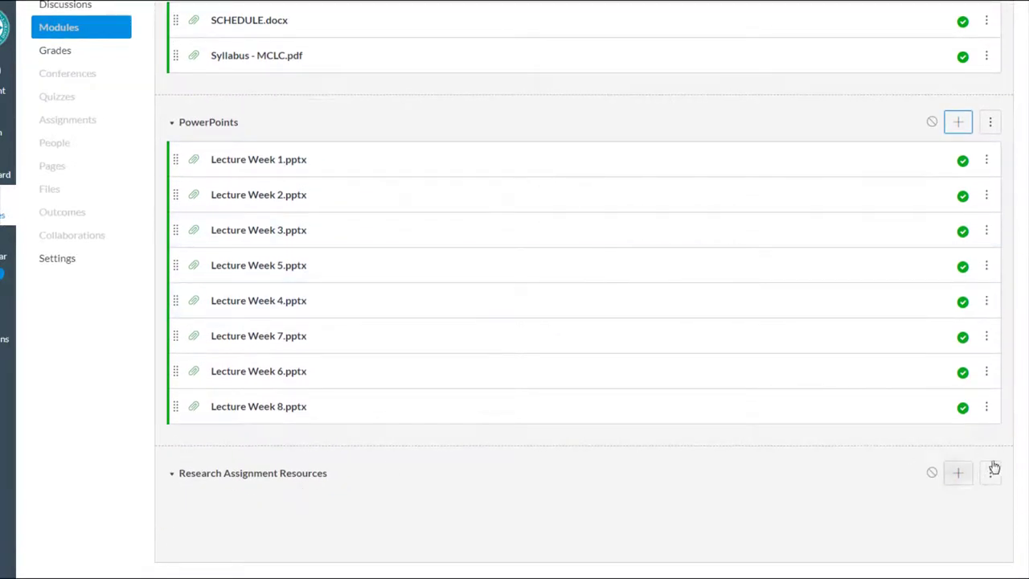
pyautogui.click(958, 474)
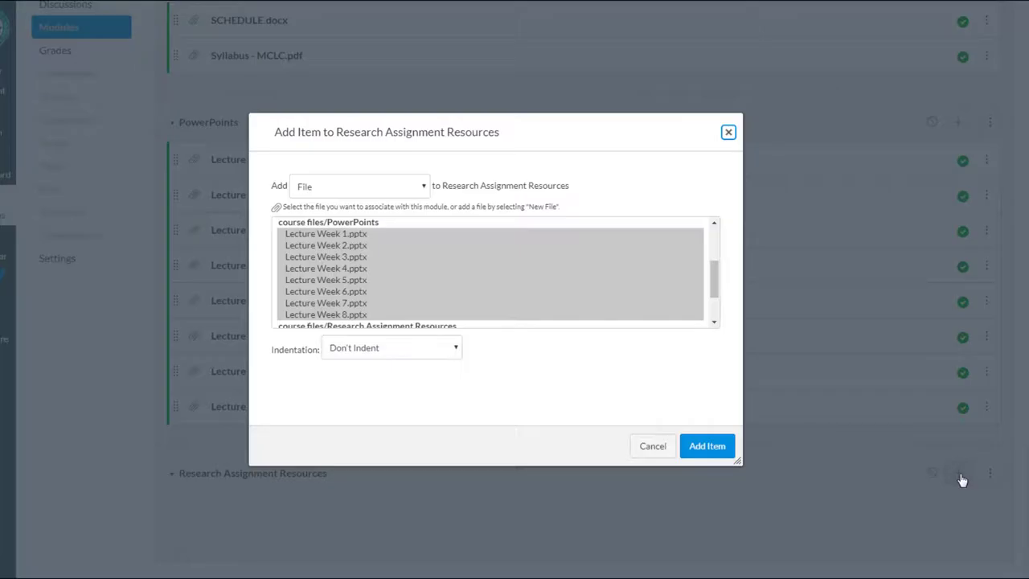
pyautogui.click(493, 268)
pyautogui.scroll(-3, 494, 289)
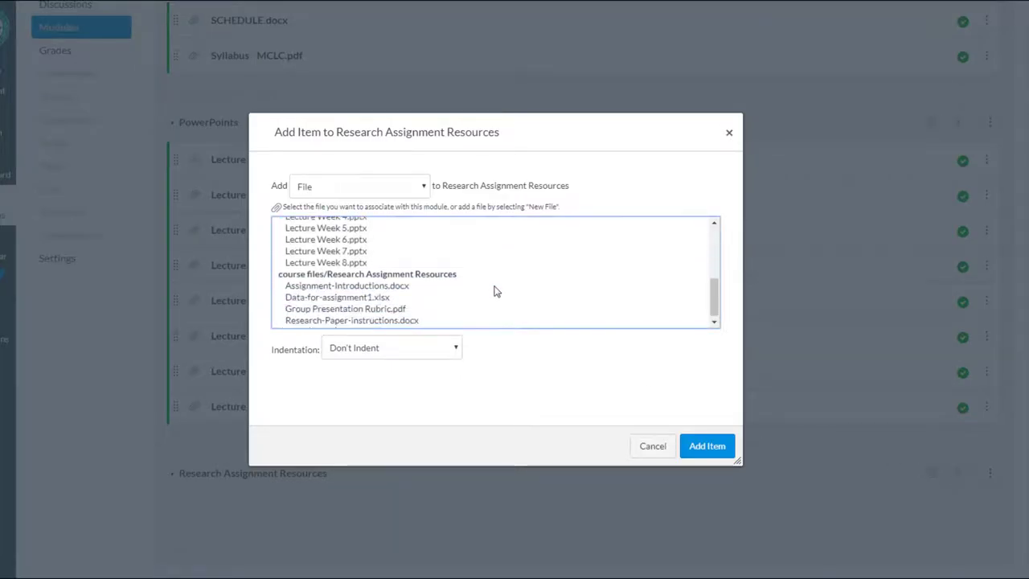
pyautogui.click(402, 282)
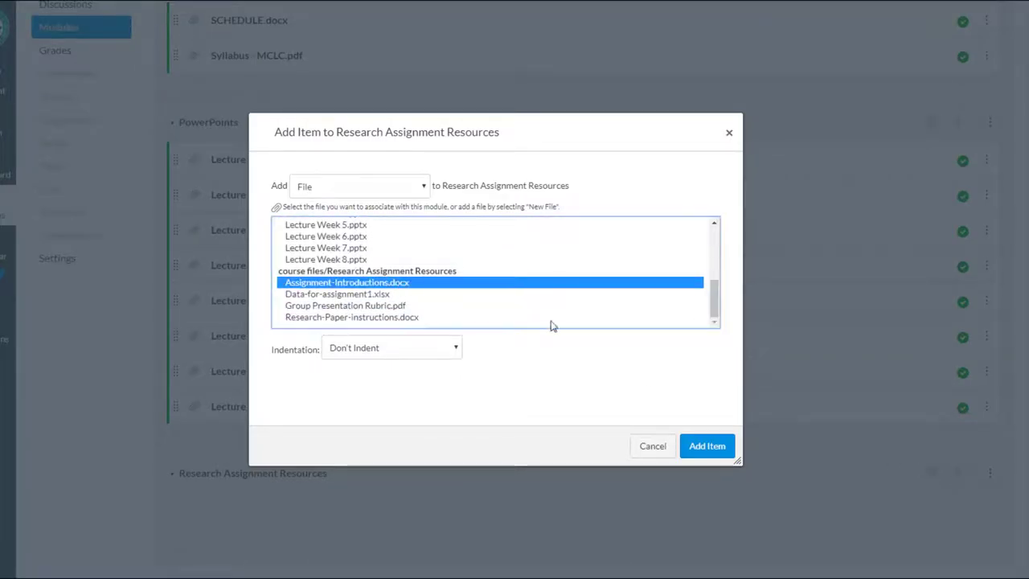
pyautogui.keyDown('shift'); pyautogui.click(402, 318); pyautogui.keyUp('shift')
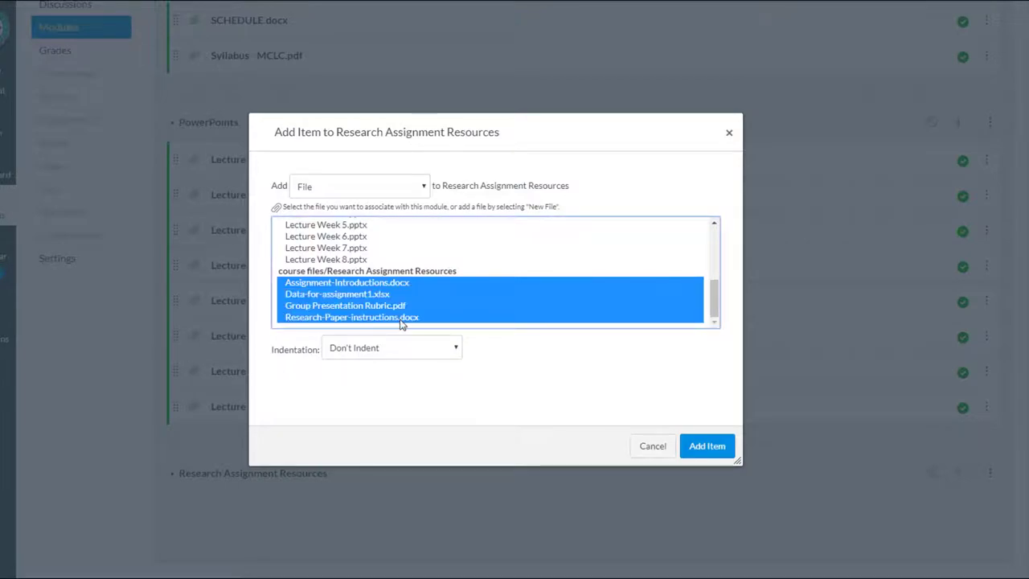
pyautogui.click(705, 444)
# Step: Publish the Research Assignment Resources, PowerPoints and General Course Documents modules
pyautogui.scroll(-2, 930, 504)
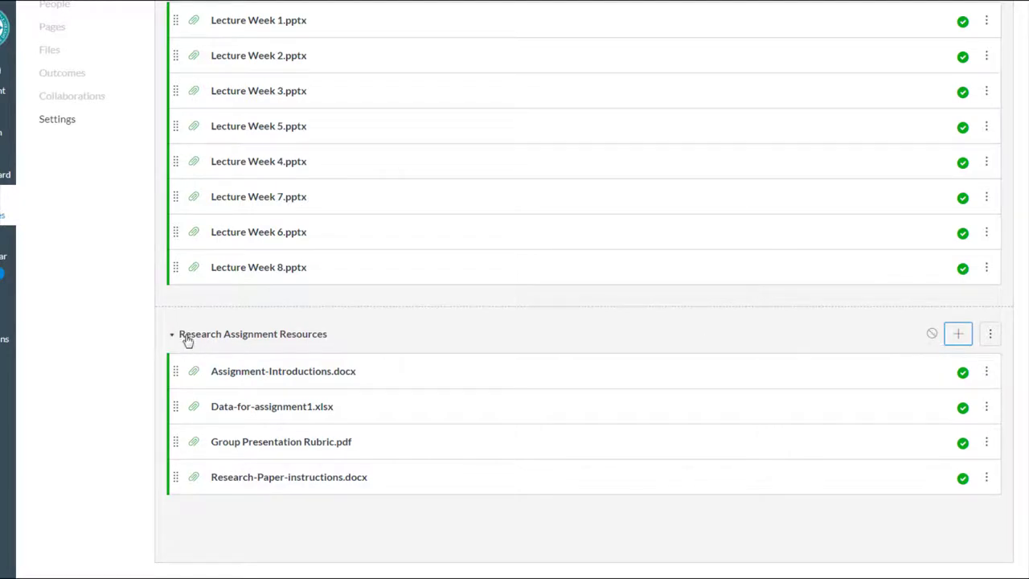
pyautogui.click(932, 335)
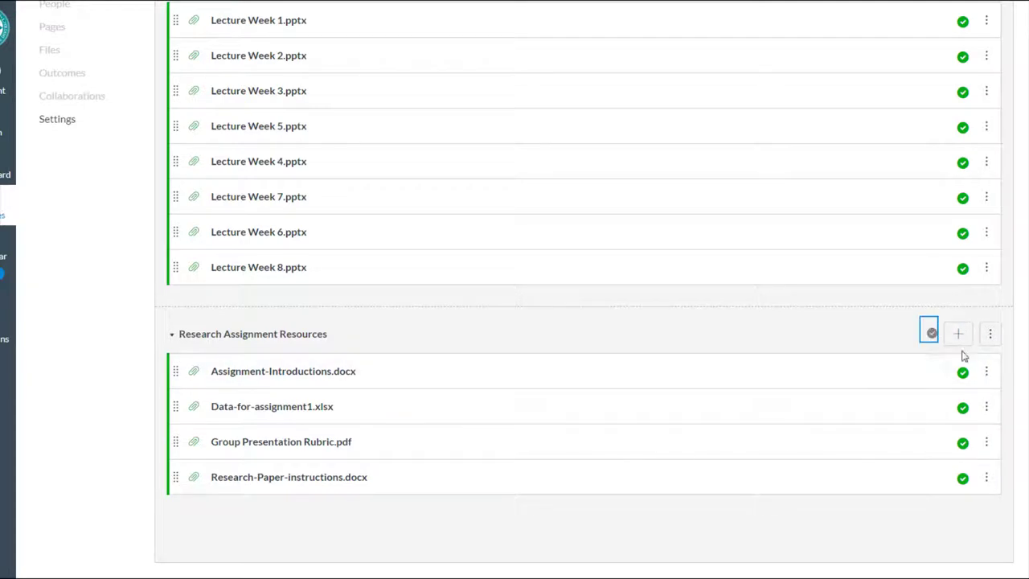
pyautogui.scroll(3, 932, 338)
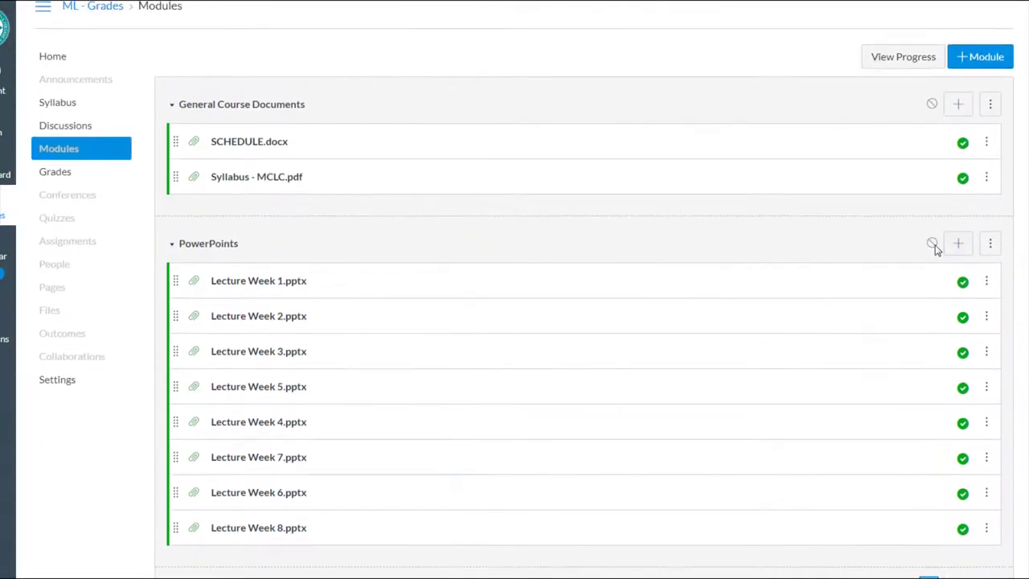
pyautogui.click(931, 242)
pyautogui.click(932, 103)
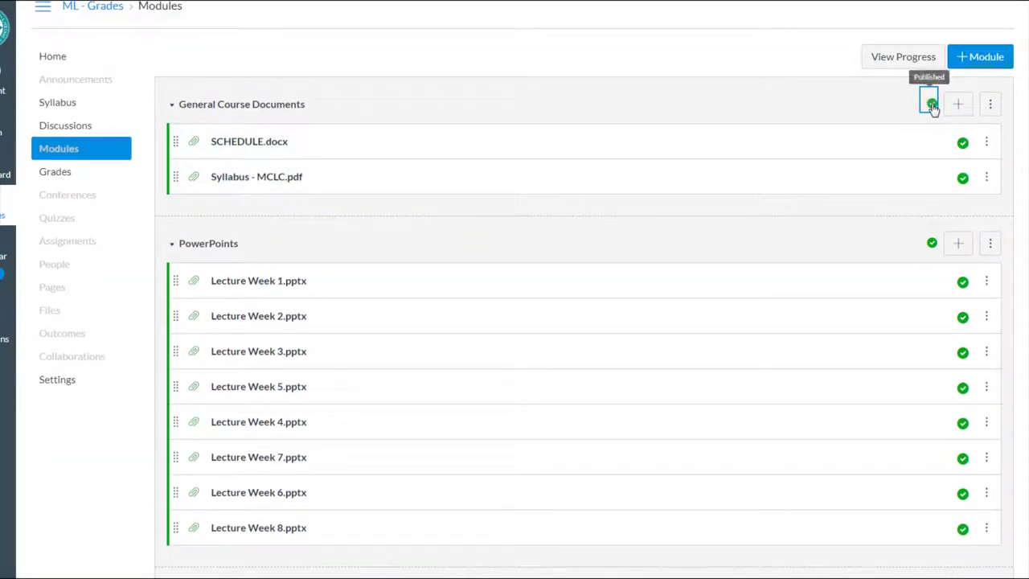
# Step: Collapse the General Course Documents, PowerPoints and Research Assignment Resources modules so only their headings show
pyautogui.scroll(1, 954, 135)
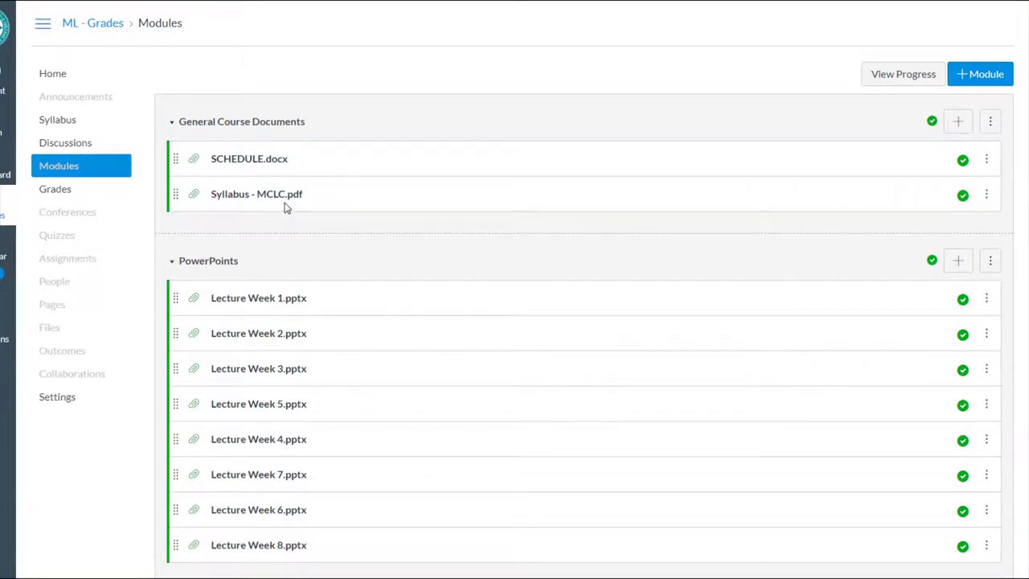
pyautogui.click(172, 126)
pyautogui.click(173, 179)
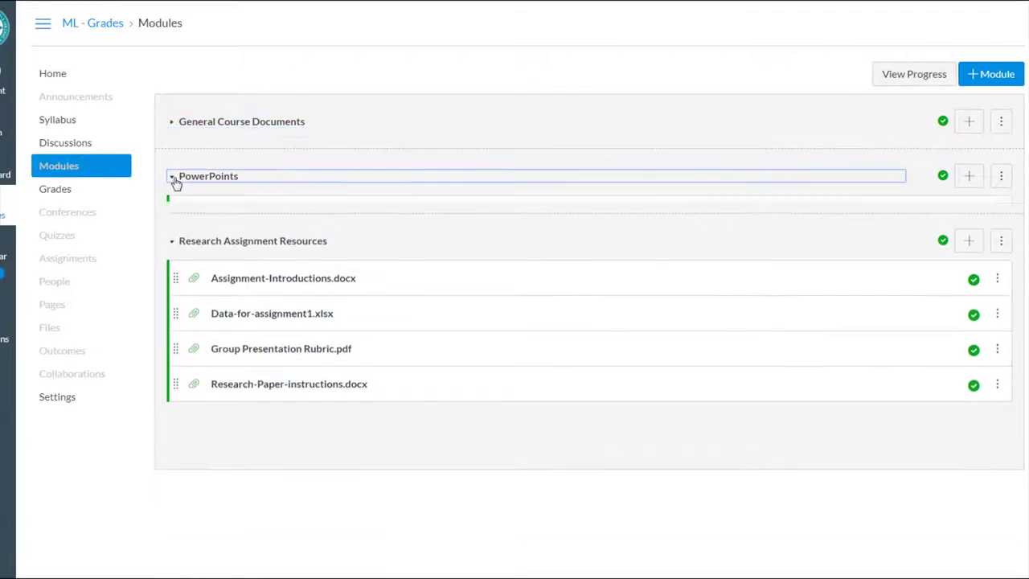
pyautogui.click(173, 232)
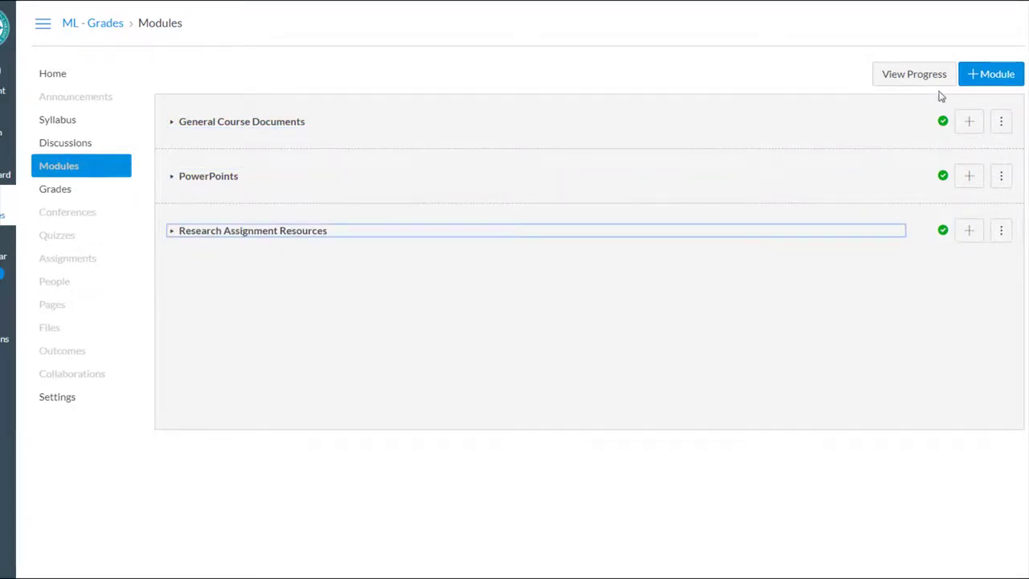
# Step: Add a new module named "Week 1" without a lock date or prerequisites
pyautogui.click(984, 77)
pyautogui.click(505, 230)
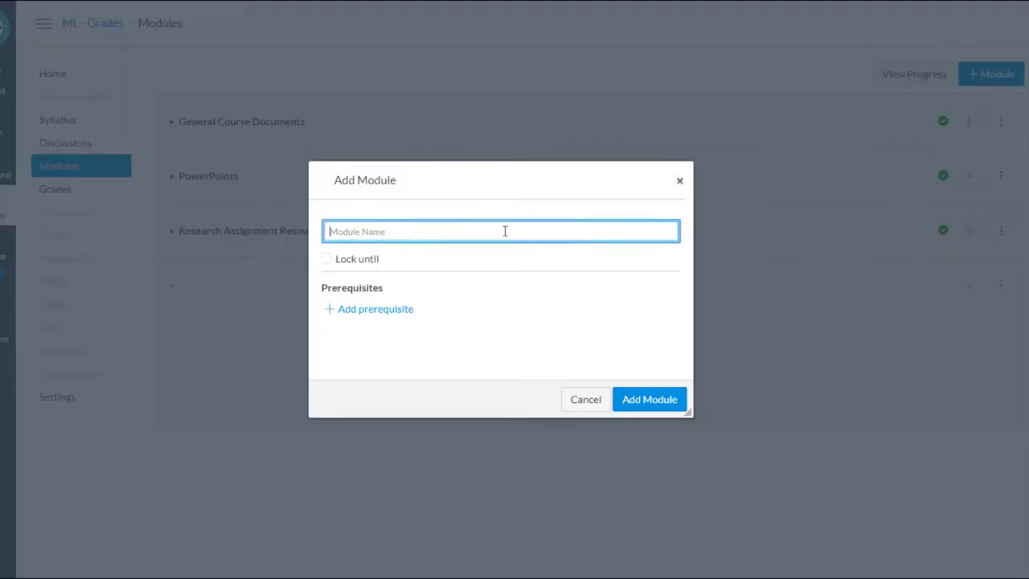
pyautogui.write('Week 1')
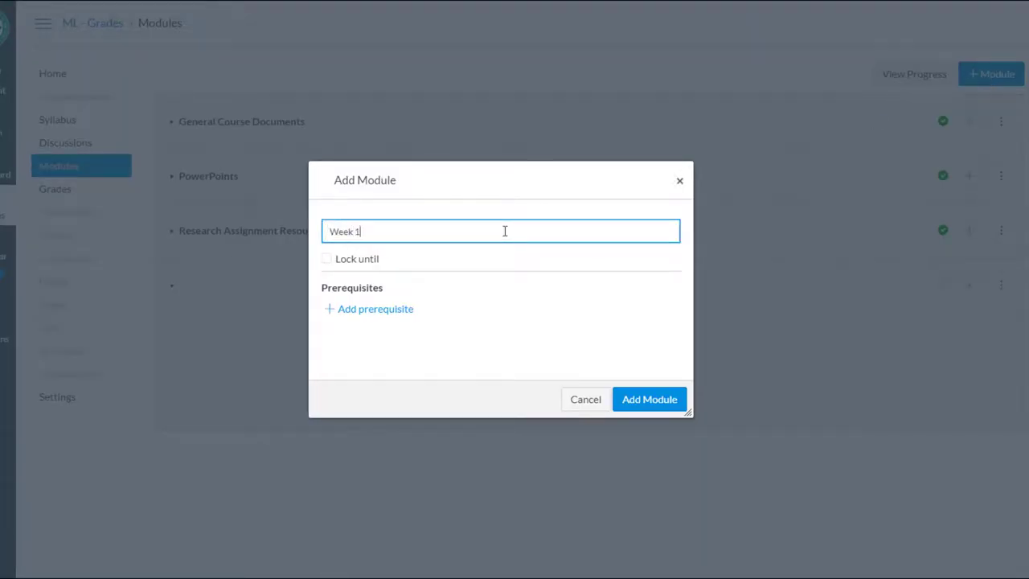
pyautogui.click(654, 402)
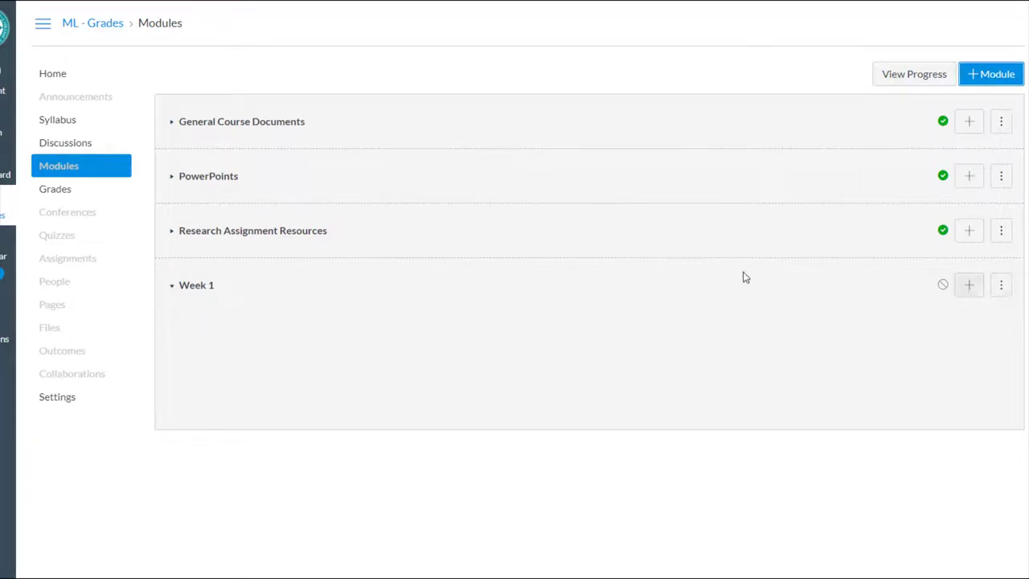
pyautogui.click(177, 288)
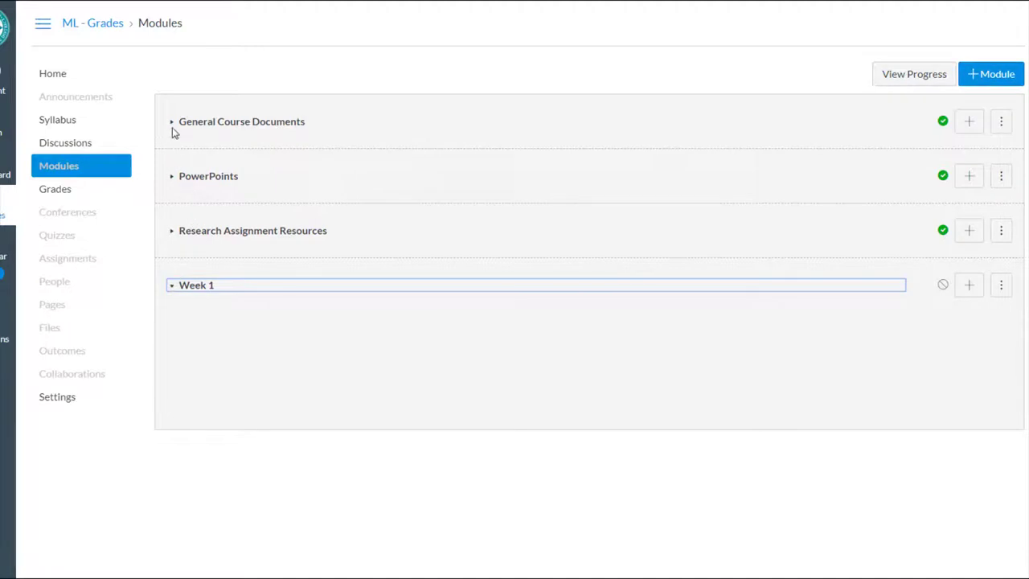
# Step: Expand General Course Documents and move SCHEDULE.docx and Syllabus - MCLC.pdf from it into the Week 1 module
pyautogui.click(172, 125)
pyautogui.moveTo(177, 159); pyautogui.dragTo(198, 378)
pyautogui.moveTo(182, 161); pyautogui.dragTo(179, 389)
# Step: Move Lecture Week 1.pptx from the PowerPoints module into Week 1, between SCHEDULE.docx and Syllabus - MCLC.pdf
pyautogui.click(171, 197)
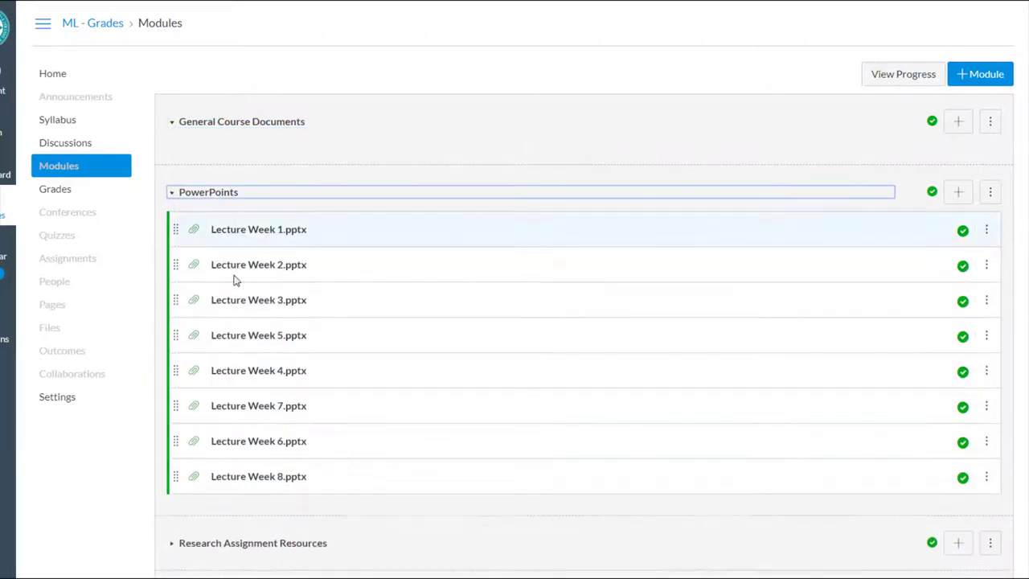
pyautogui.scroll(-1, 241, 225)
pyautogui.moveTo(177, 127); pyautogui.dragTo(315, 533)
pyautogui.scroll(-1, 257, 491)
pyautogui.moveTo(172, 443); pyautogui.dragTo(237, 477)
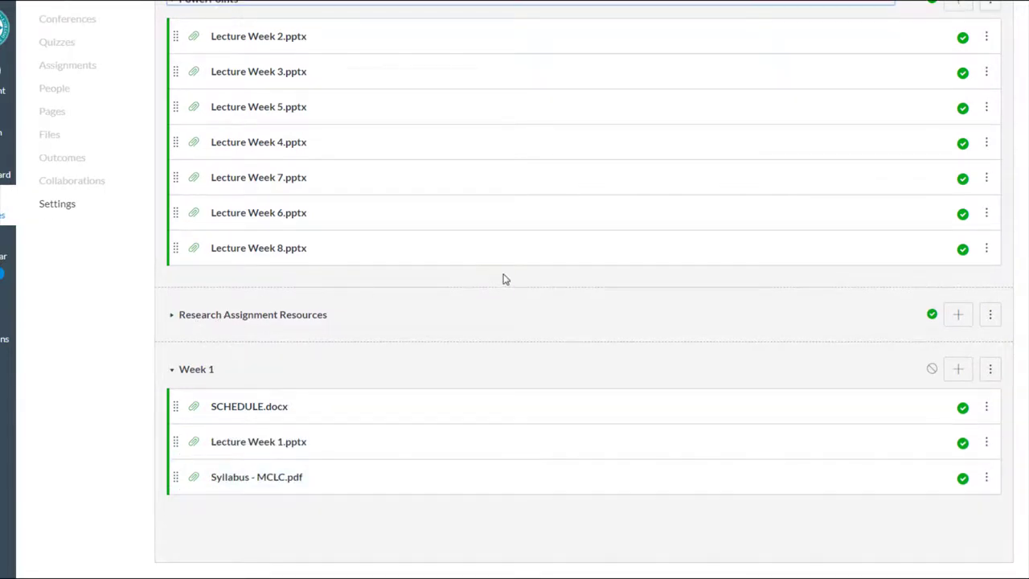
# Step: Add another module named "Week 2" without a lock date or prerequisites
pyautogui.scroll(3, 919, 122)
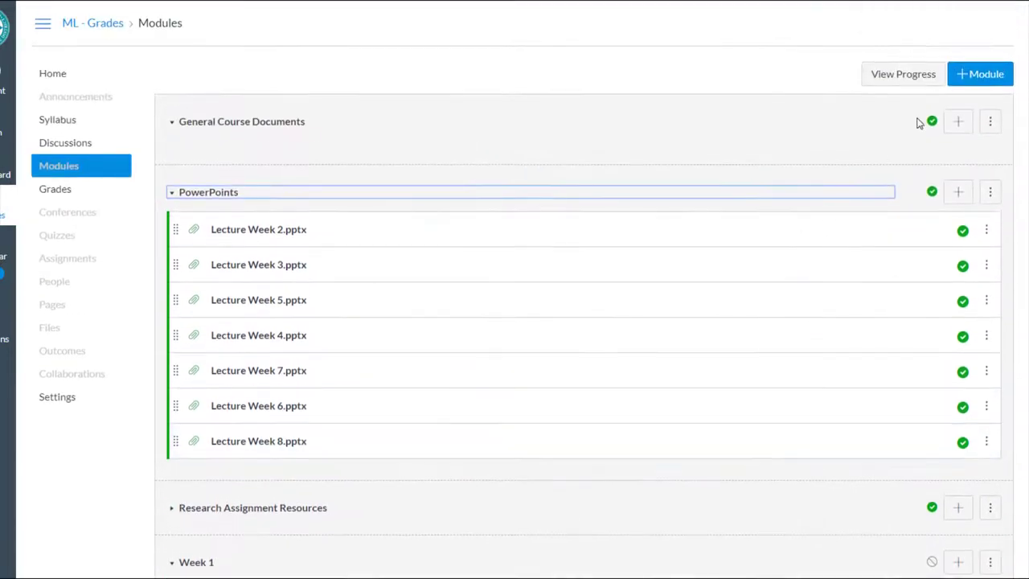
pyautogui.click(973, 78)
pyautogui.click(403, 235)
pyautogui.write('Week 2')
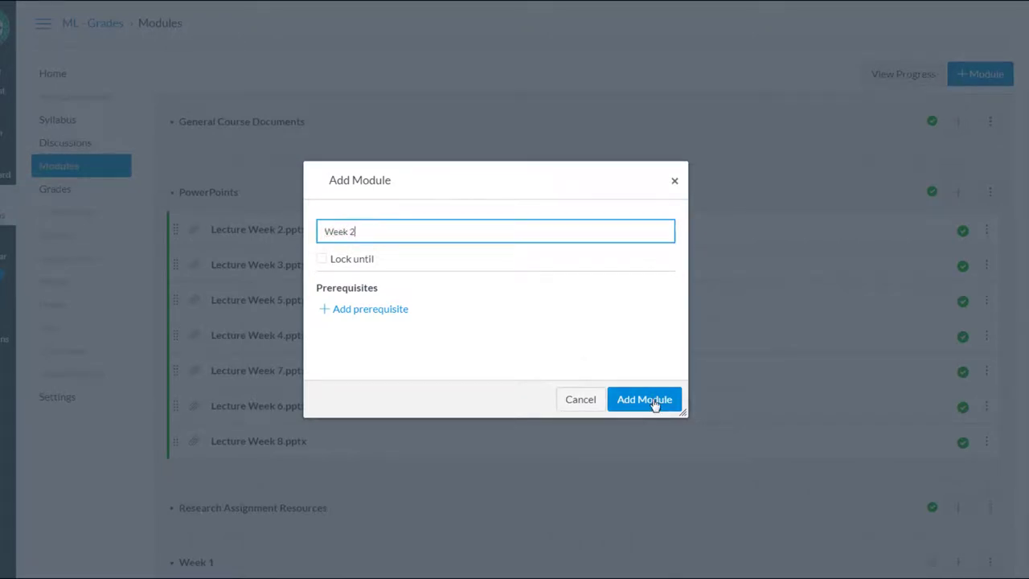
pyautogui.click(654, 402)
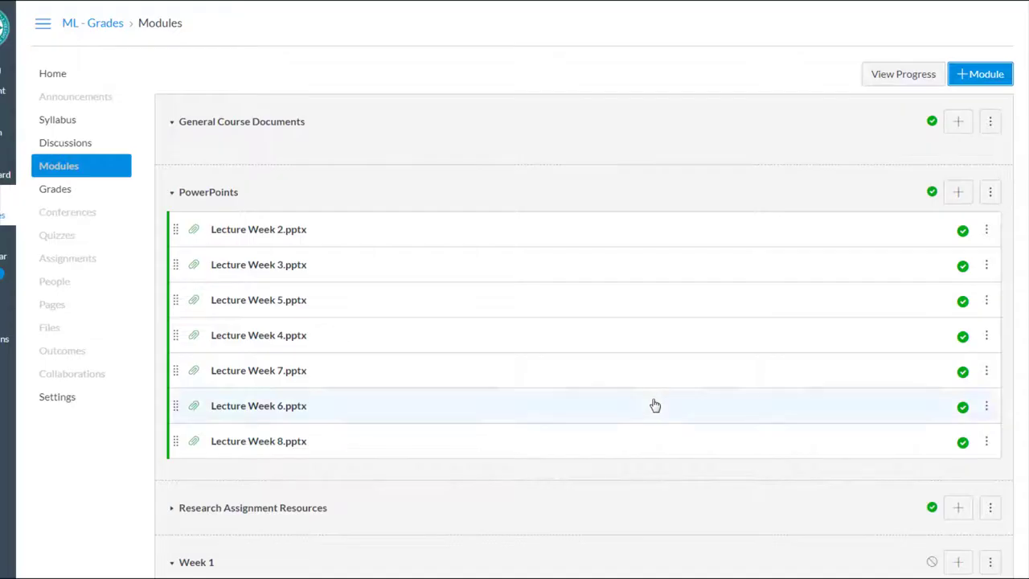
# Step: Edit the Week 2 module's settings to lock it until Aug 26, 2019, leaving the time blank
pyautogui.scroll(-4, 555, 494)
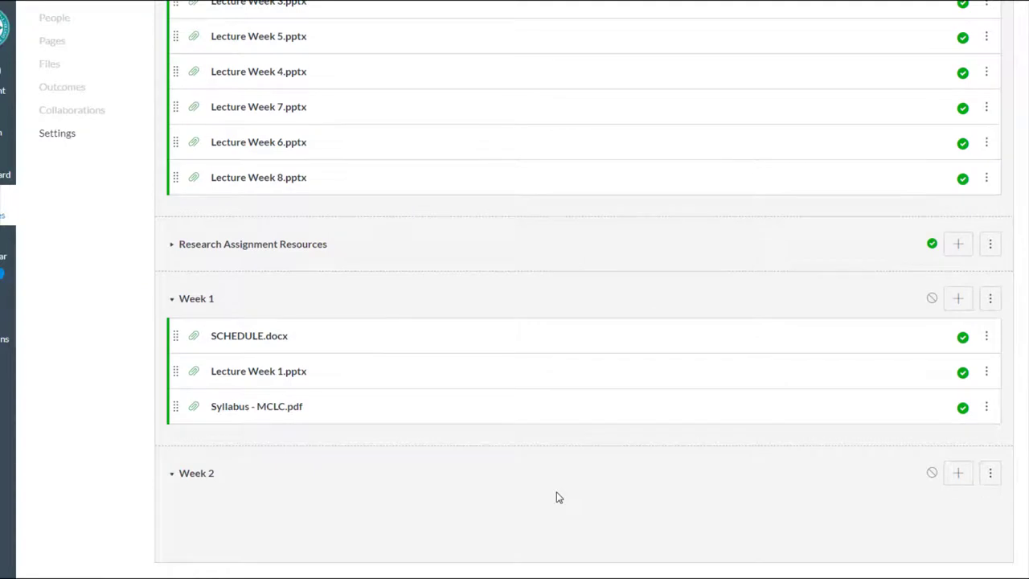
pyautogui.click(991, 474)
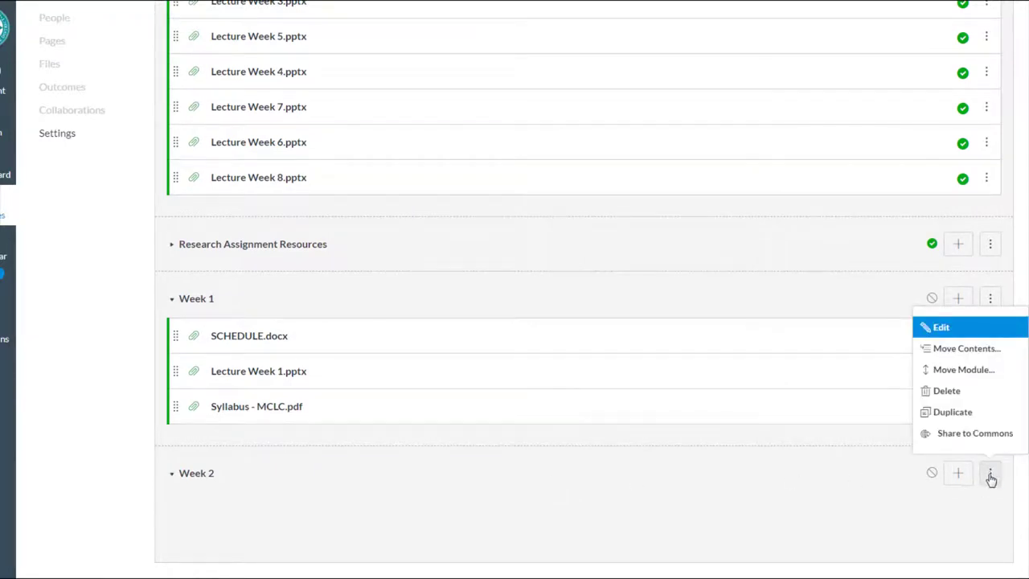
pyautogui.click(942, 327)
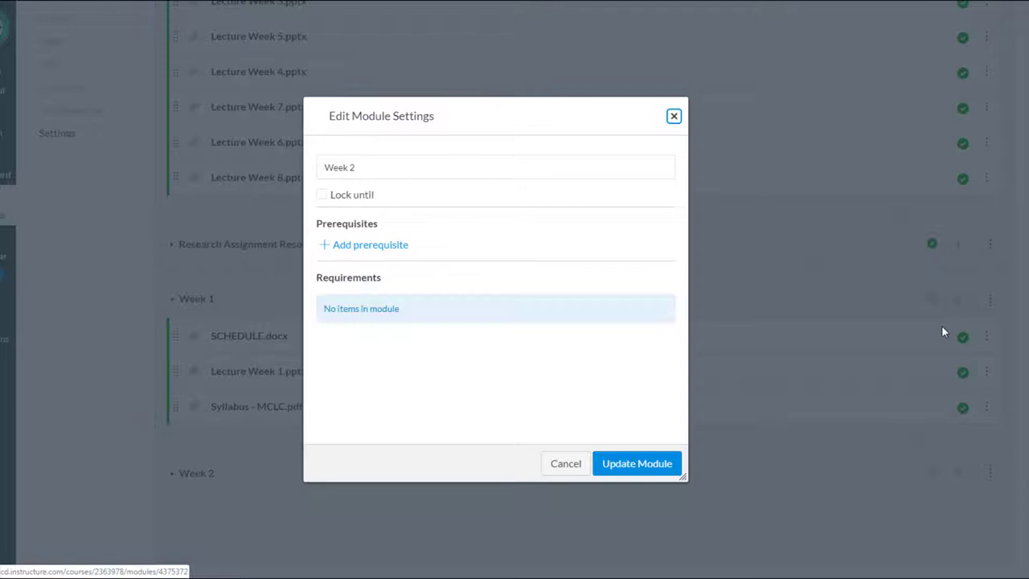
pyautogui.click(322, 195)
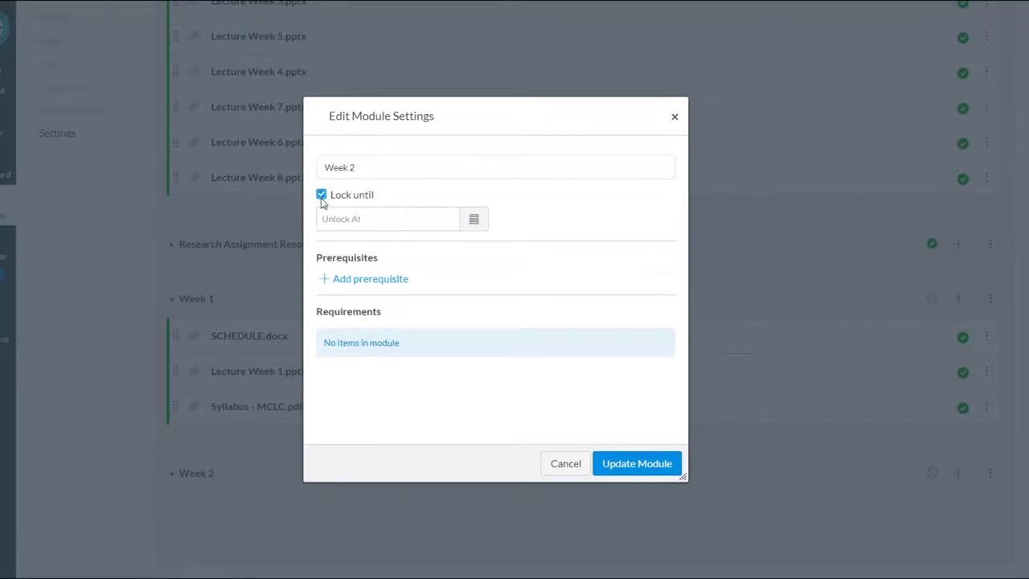
pyautogui.click(475, 225)
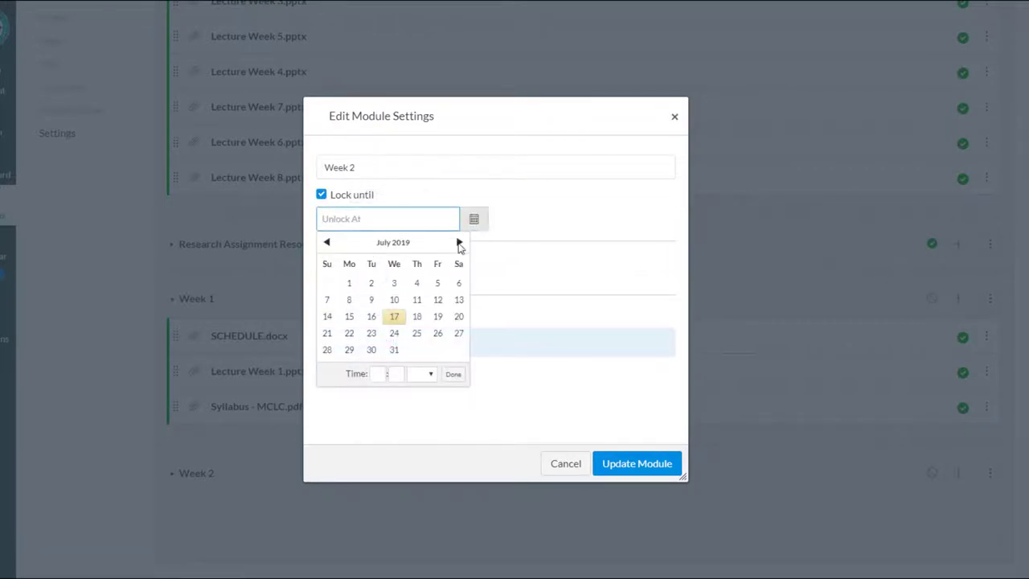
pyautogui.click(458, 243)
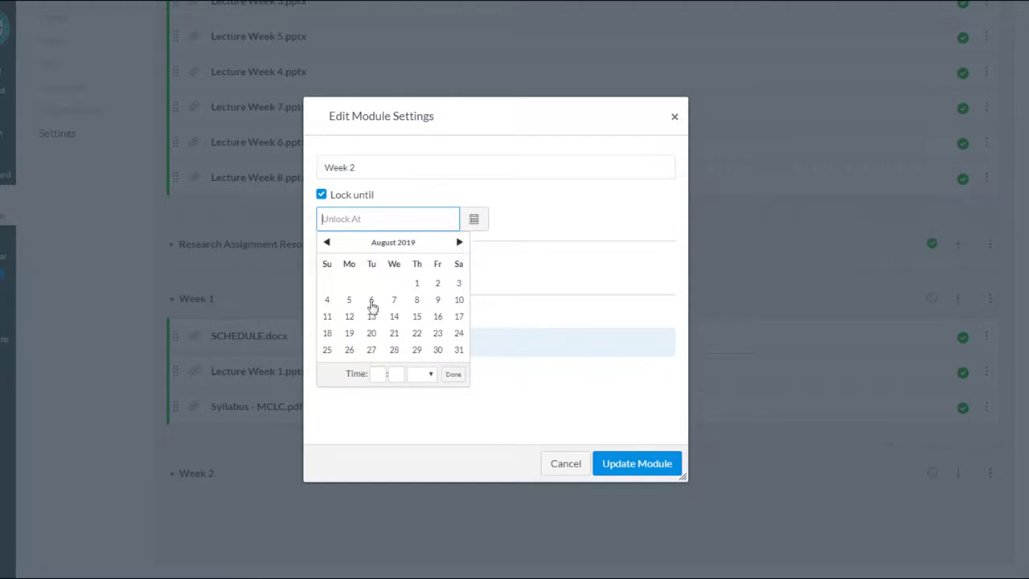
pyautogui.click(350, 352)
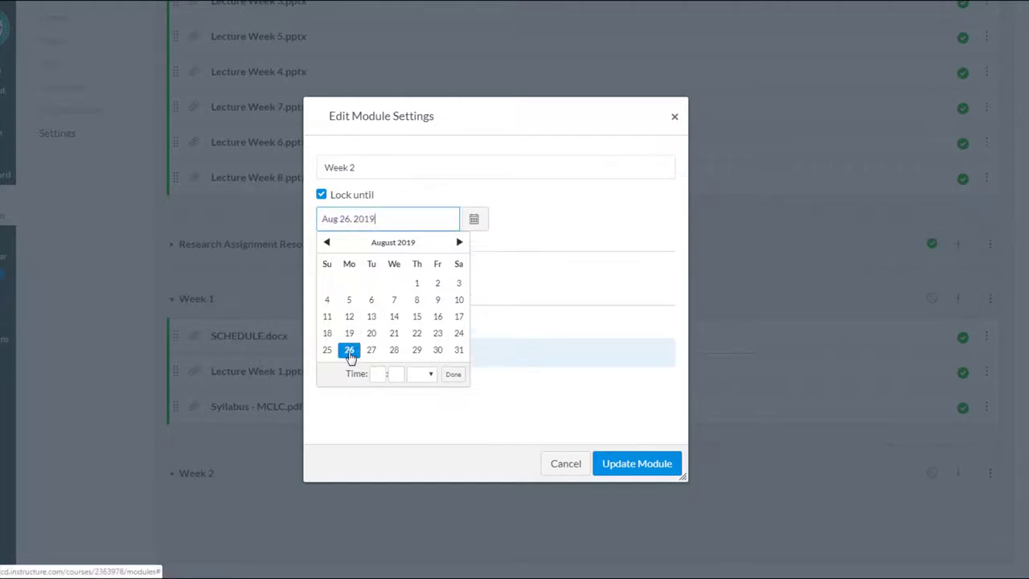
pyautogui.click(453, 374)
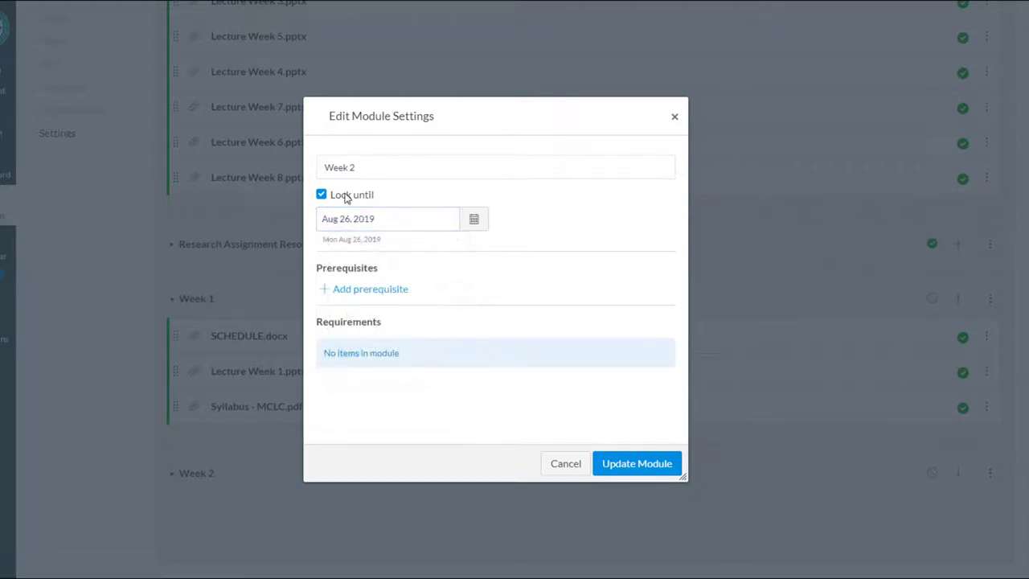
pyautogui.click(637, 464)
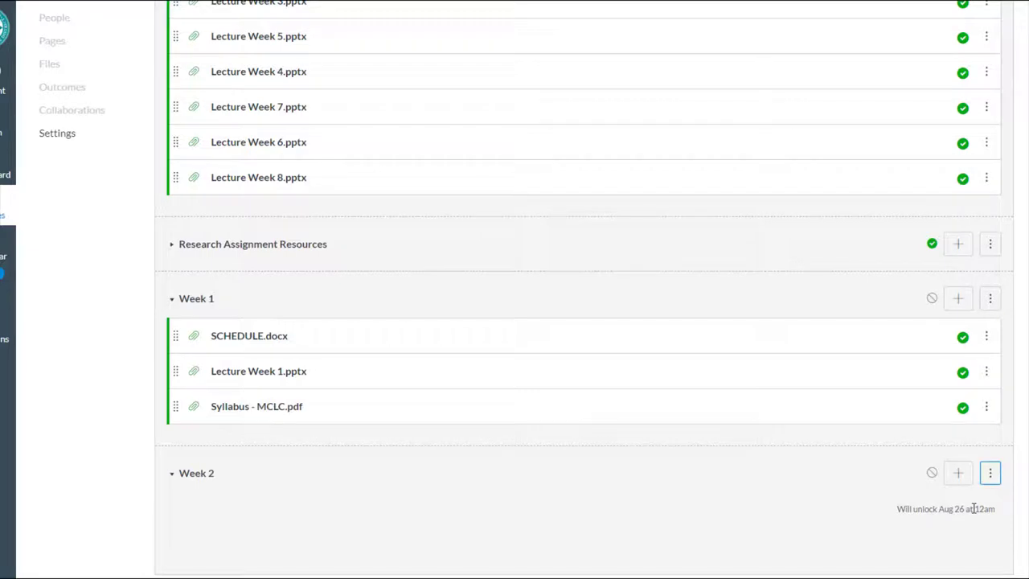
# Step: Move Lecture Week 2.pptx from the PowerPoints module into the Week 2 module
pyautogui.scroll(3, 329, 305)
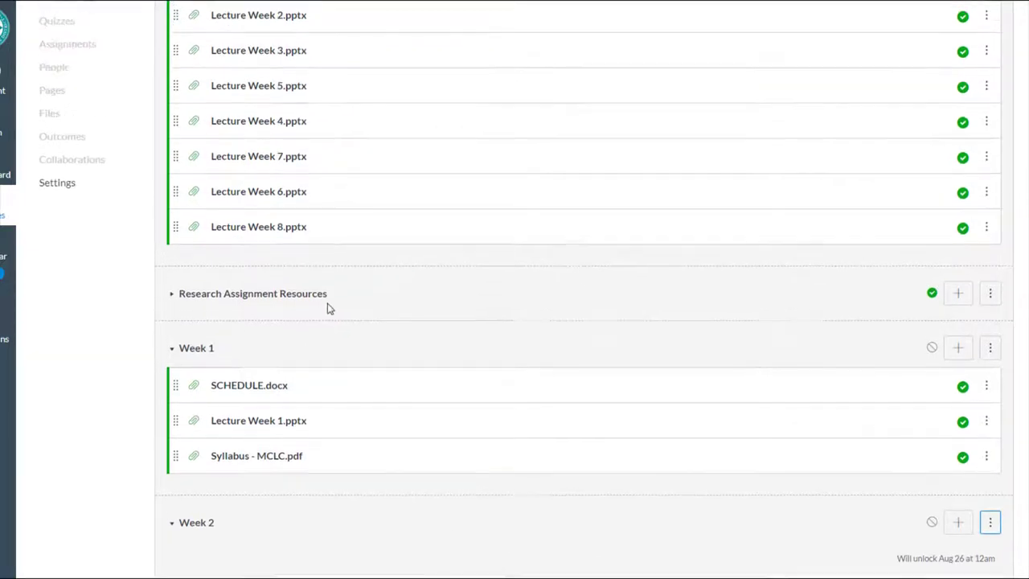
pyautogui.scroll(-2, 198, 216)
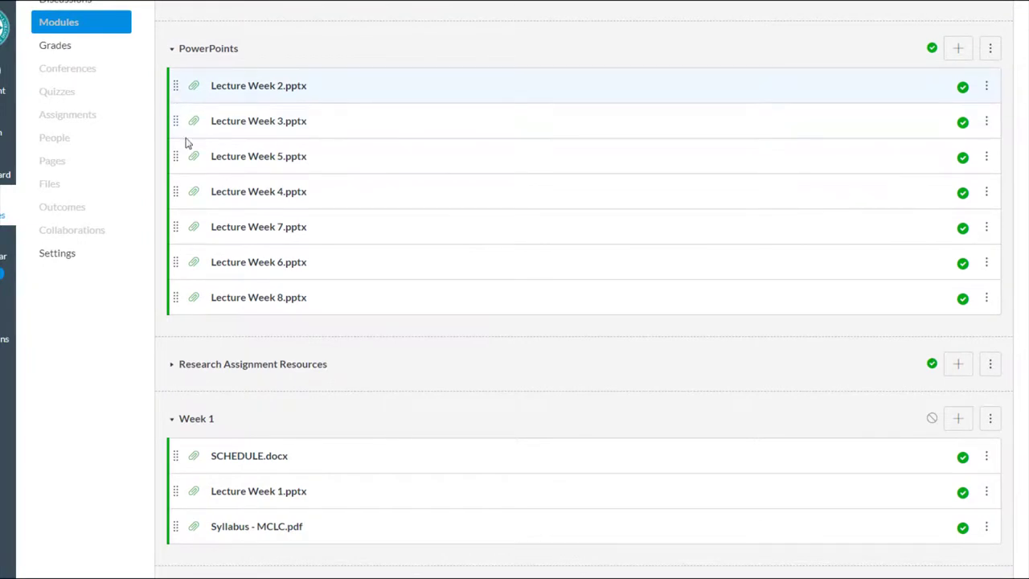
pyautogui.moveTo(187, 142); pyautogui.dragTo(191, 477)
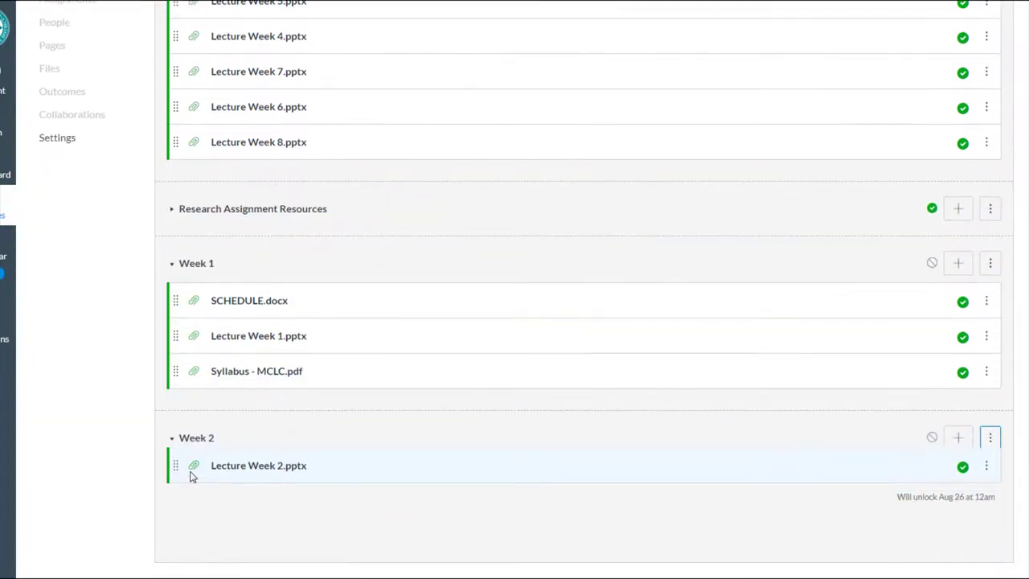
# Step: Expand Research Assignment Resources and move Assignment-Introductions.docx from it into Week 2, below Lecture Week 2.pptx
pyautogui.click(170, 216)
pyautogui.scroll(-2, 184, 120)
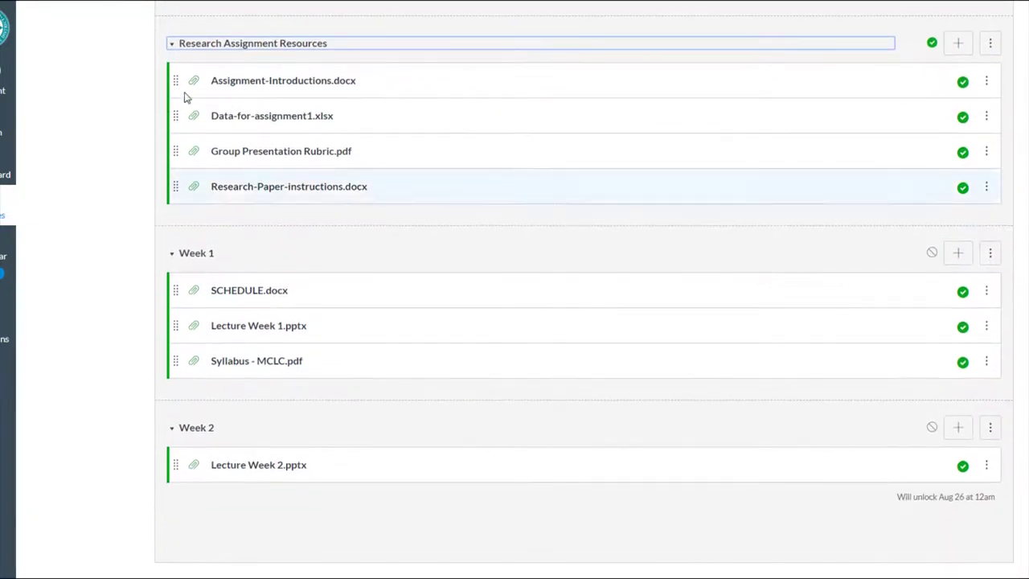
pyautogui.moveTo(184, 97); pyautogui.dragTo(196, 500)
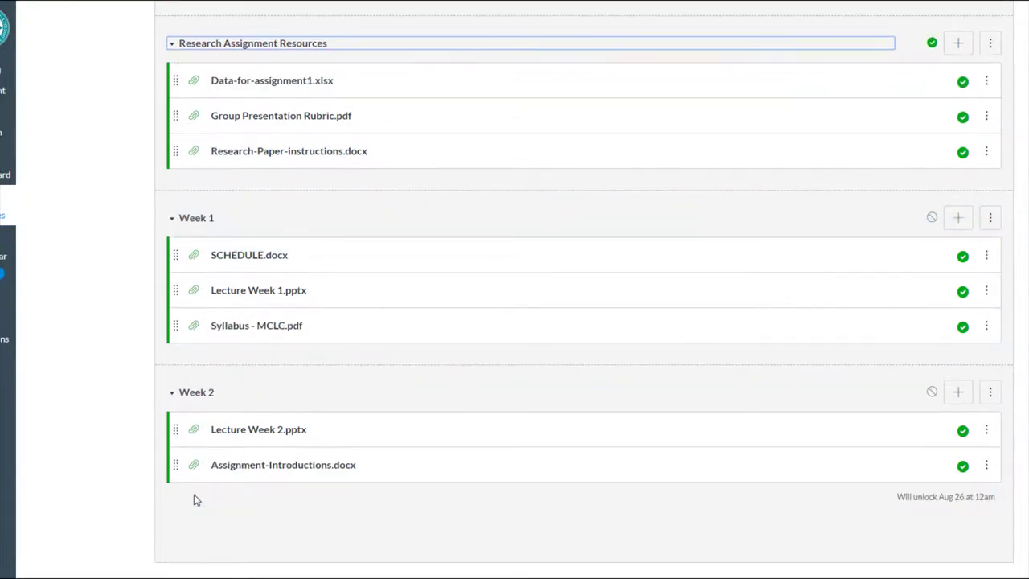
# Step: Collapse the PowerPoints and Research Assignment Resources modules in the course module list
pyautogui.scroll(5, 287, 451)
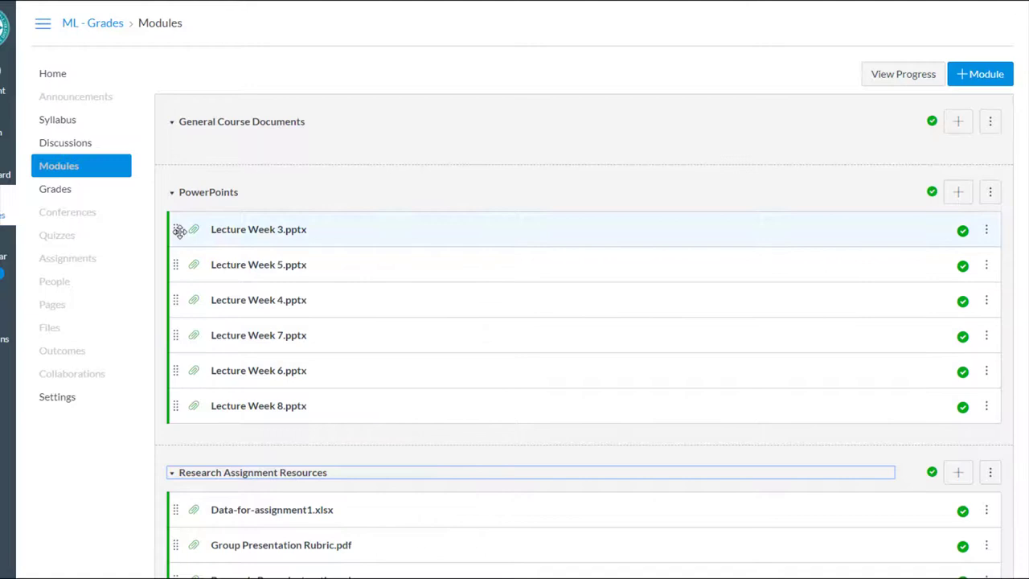
pyautogui.click(173, 126)
pyautogui.click(197, 143)
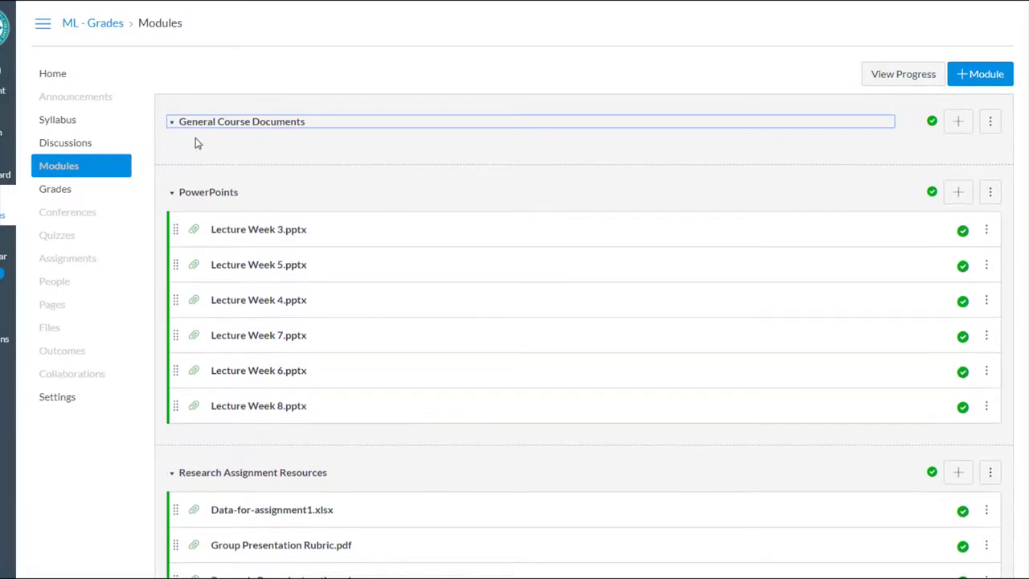
pyautogui.click(171, 196)
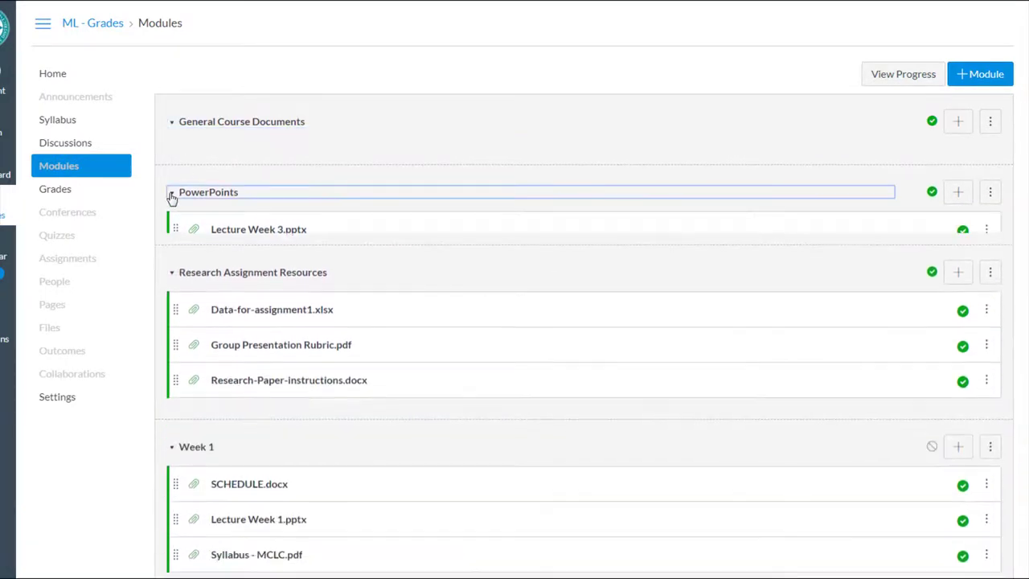
pyautogui.click(171, 249)
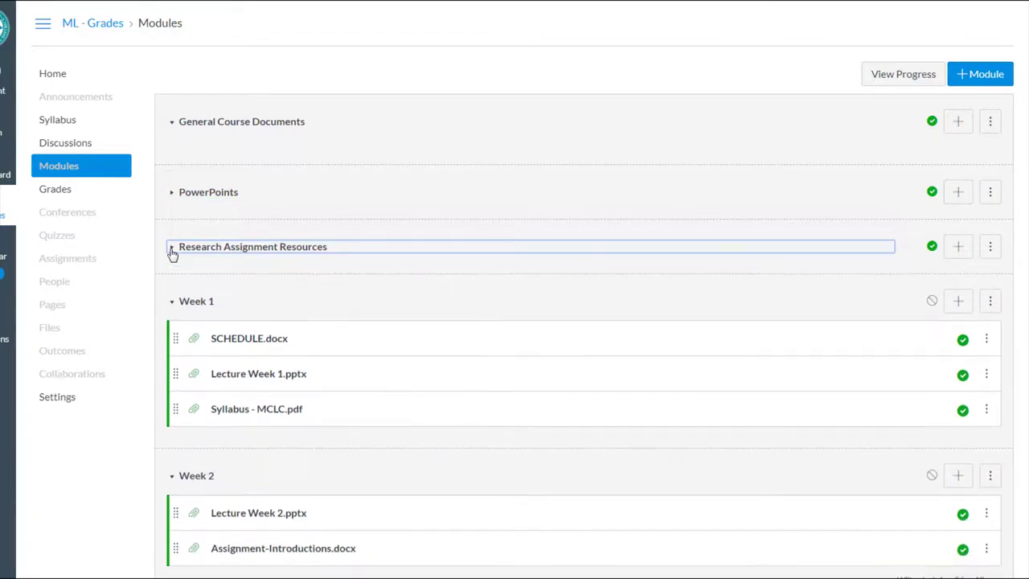
# Step: Check which item types can be added to the Week 1 module, then close the dialog without adding anything
pyautogui.scroll(-1, 241, 258)
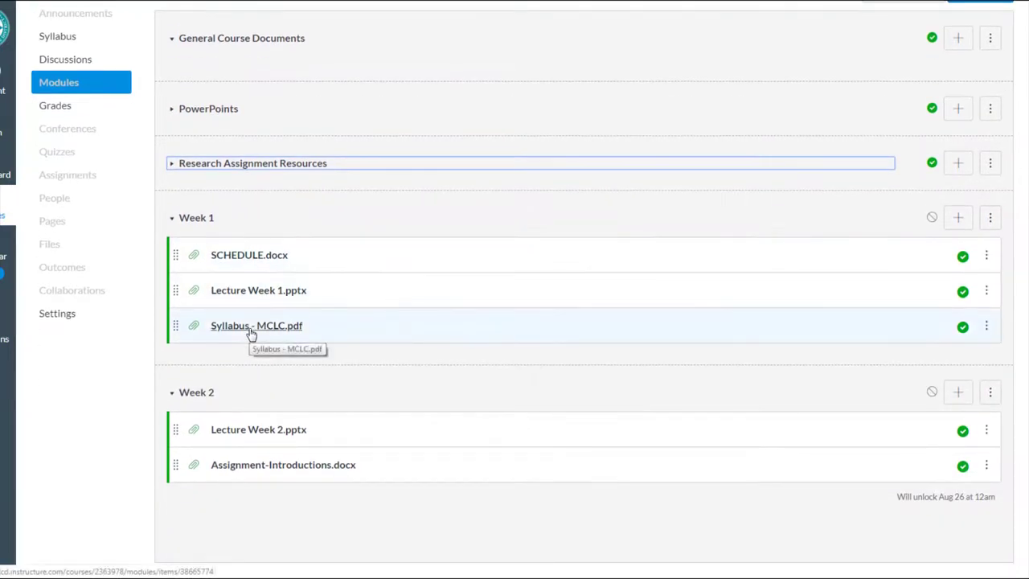
pyautogui.click(958, 218)
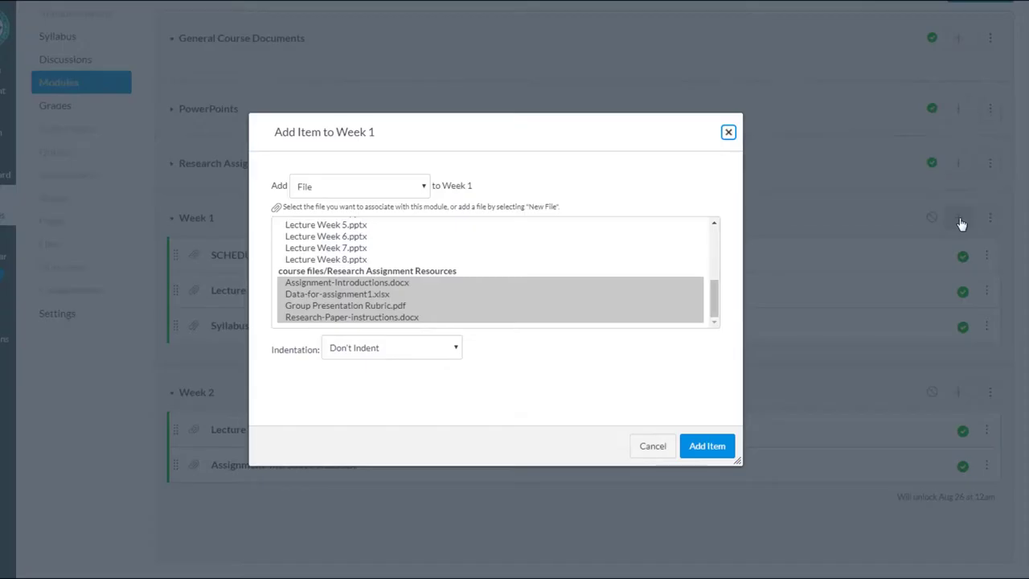
pyautogui.click(353, 187)
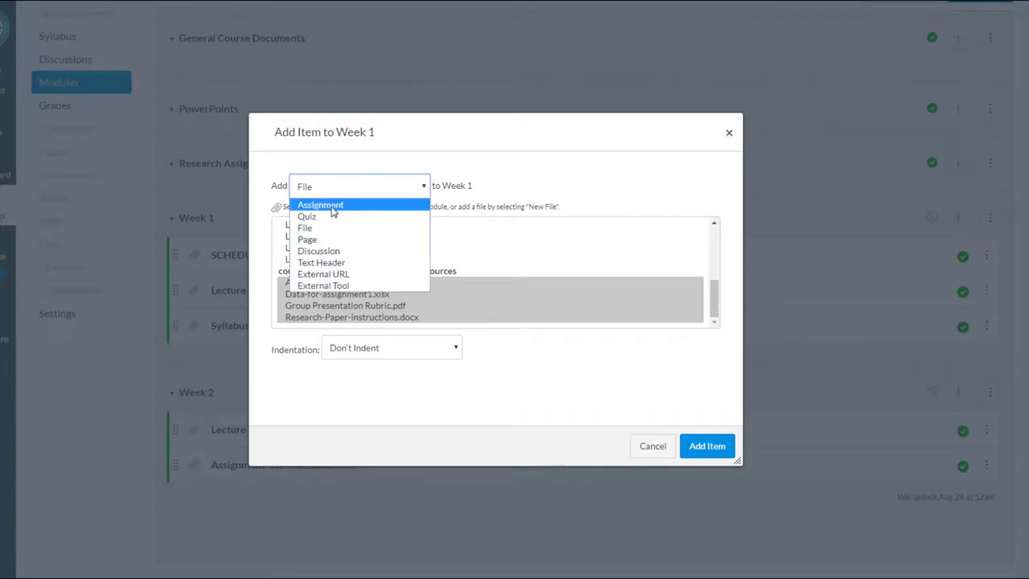
pyautogui.click(652, 446)
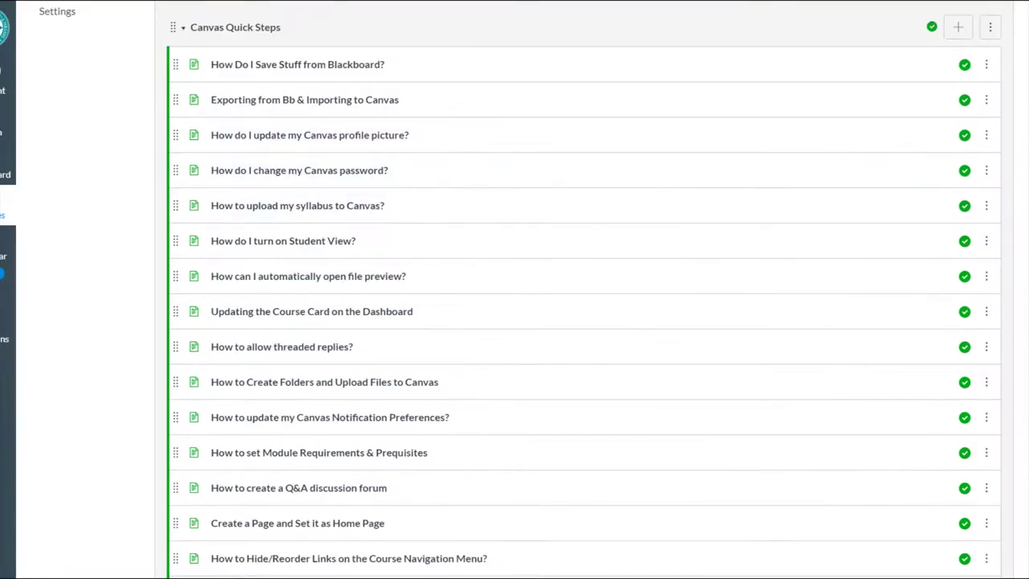
# Step: In the Mesa Canvas Learning Center, collapse Canvas Quick Steps and expand Module 1: Canvas Basics to review its items
pyautogui.click(182, 28)
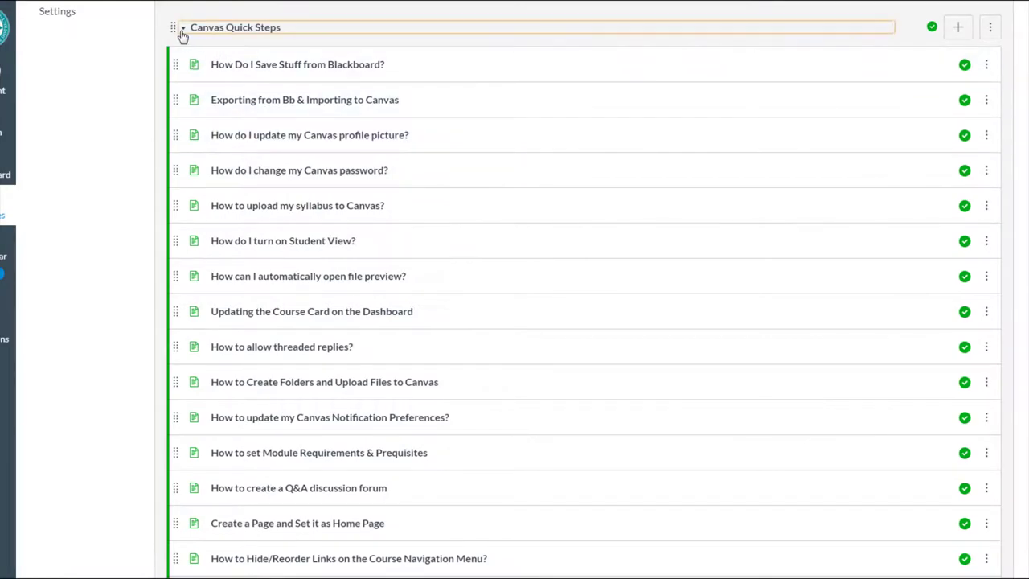
pyautogui.scroll(5, 1019, 198)
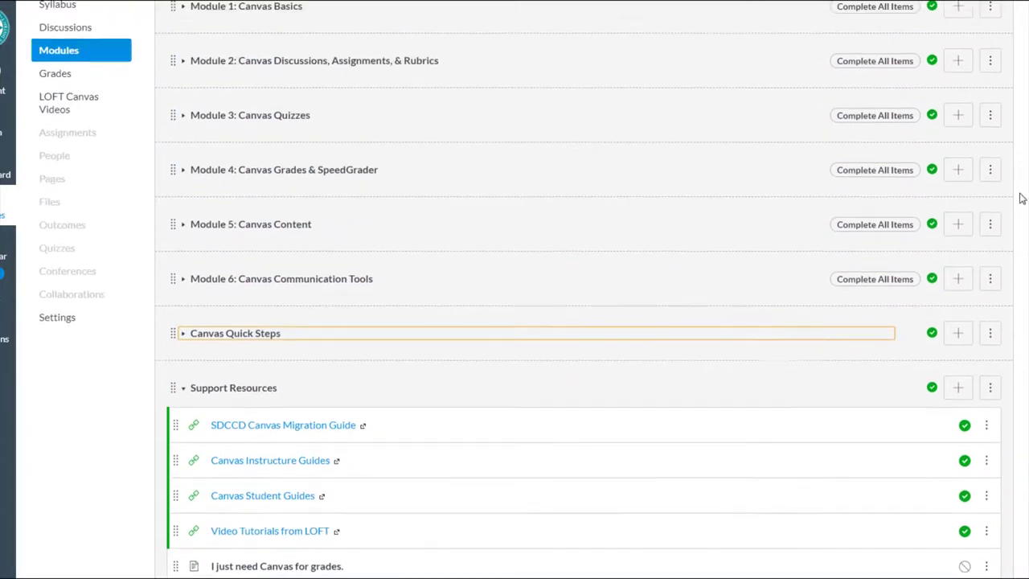
pyautogui.click(183, 108)
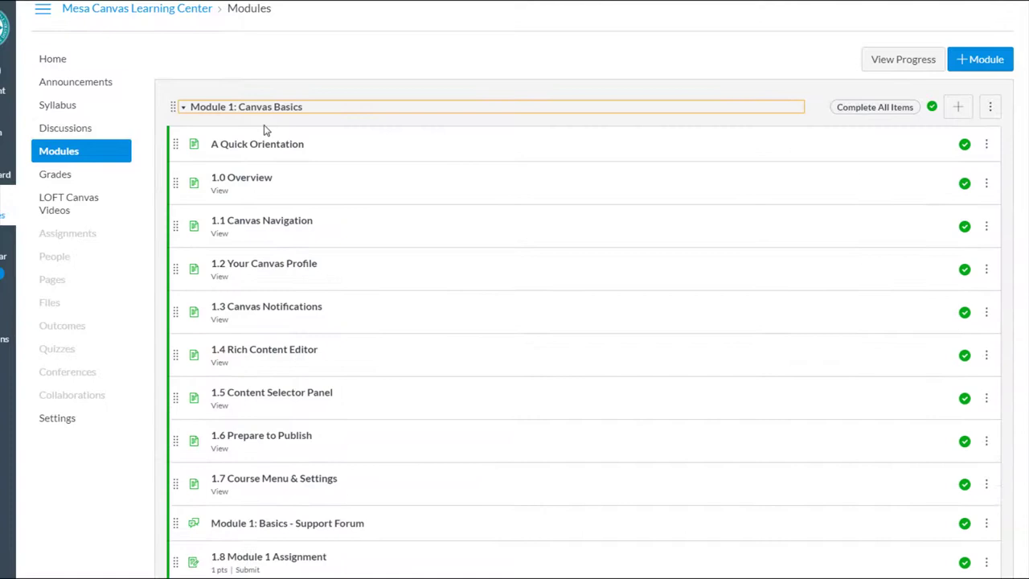
pyautogui.scroll(-1, 209, 88)
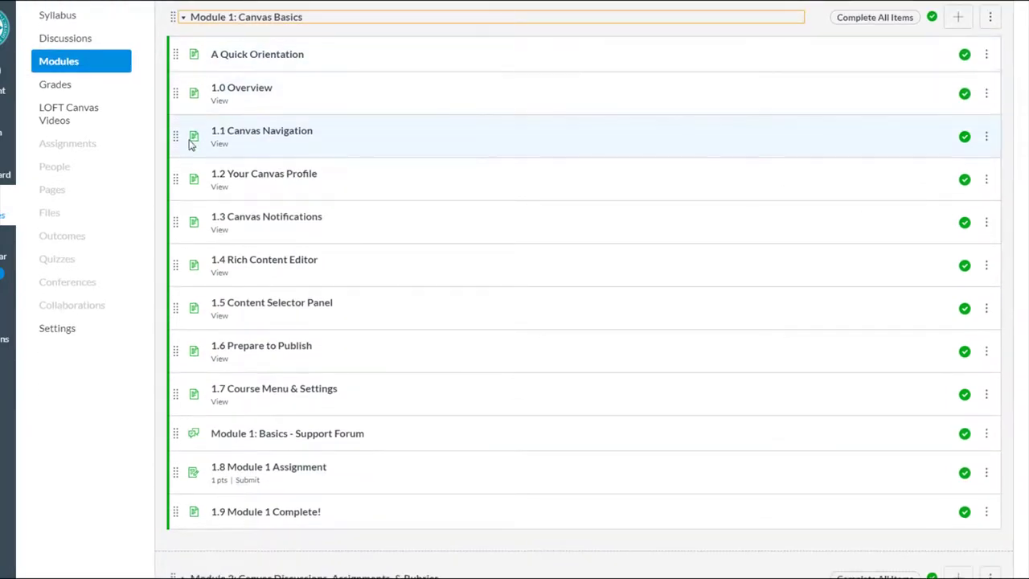
pyautogui.scroll(-2, 196, 293)
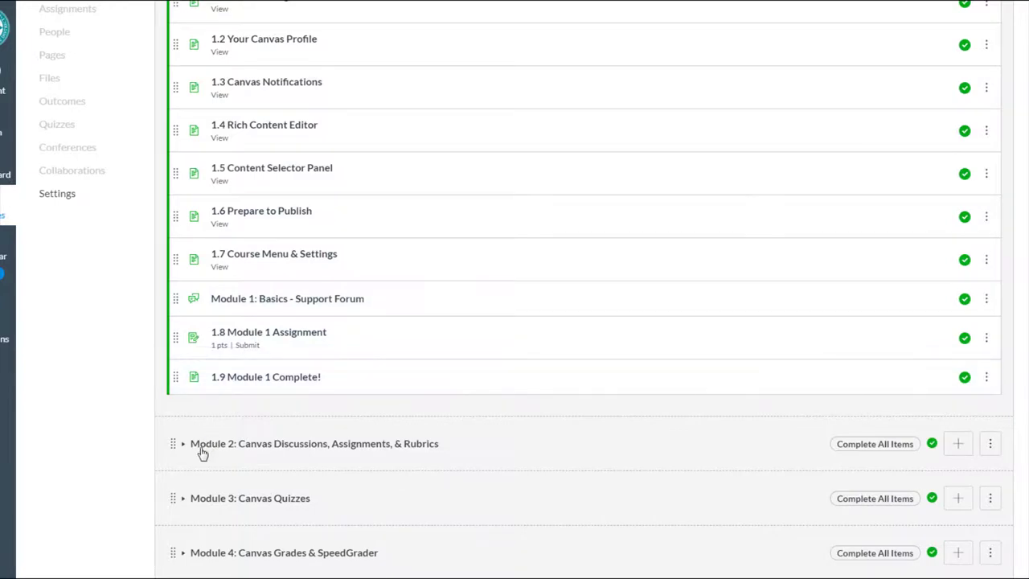
# Step: Expand Module 2: Canvas Discussions, Assignments, & Rubrics to glimpse its items, then collapse both Module 2 and Module 1
pyautogui.scroll(-3, 201, 454)
pyautogui.click(183, 206)
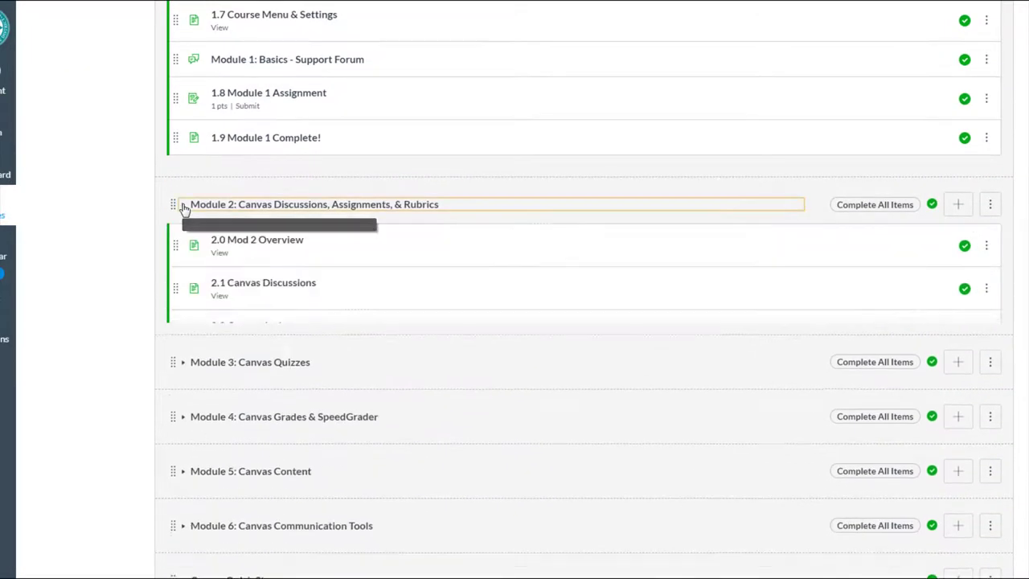
pyautogui.click(184, 206)
pyautogui.scroll(6, 183, 209)
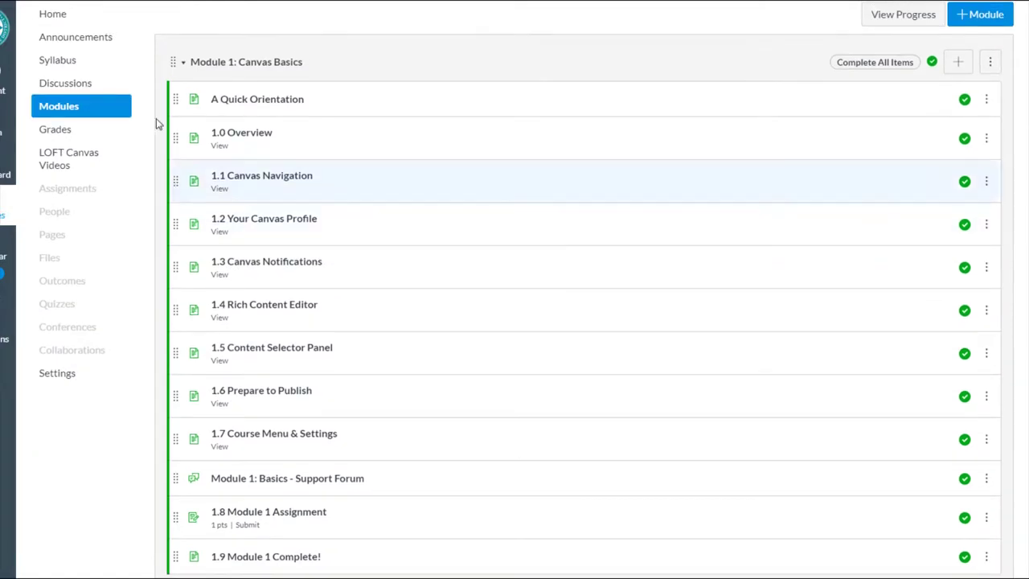
pyautogui.click(183, 64)
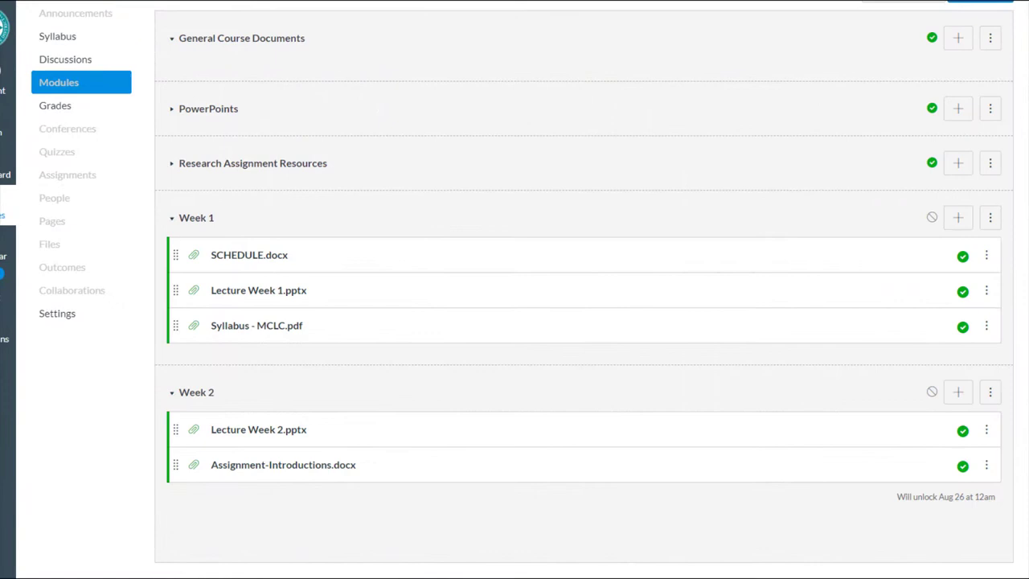
# Step: Open the ML - Grades Files page, then switch to the TuTh 9:30am course home page and review its linked documents
pyautogui.scroll(2, 248, 340)
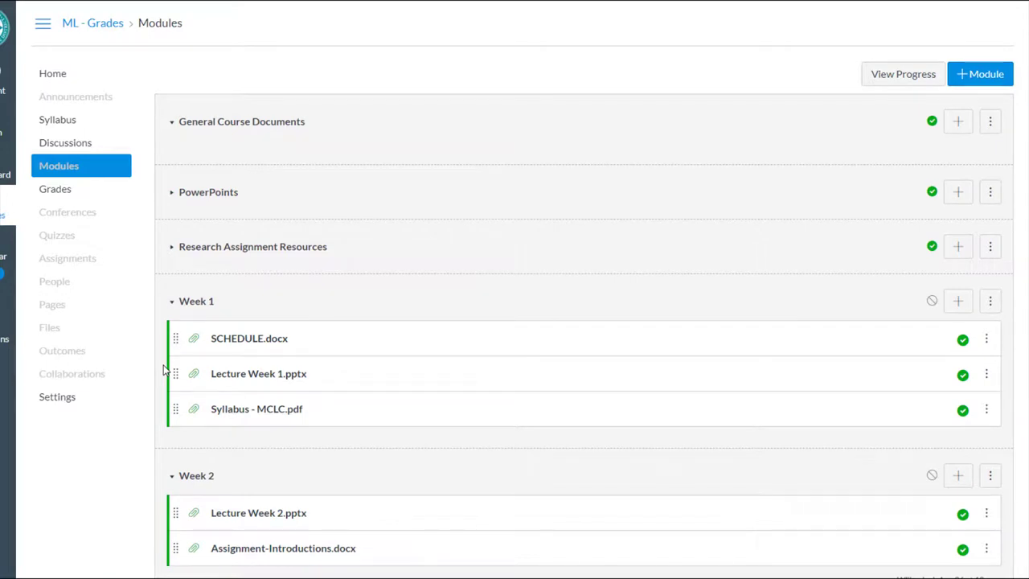
pyautogui.click(51, 331)
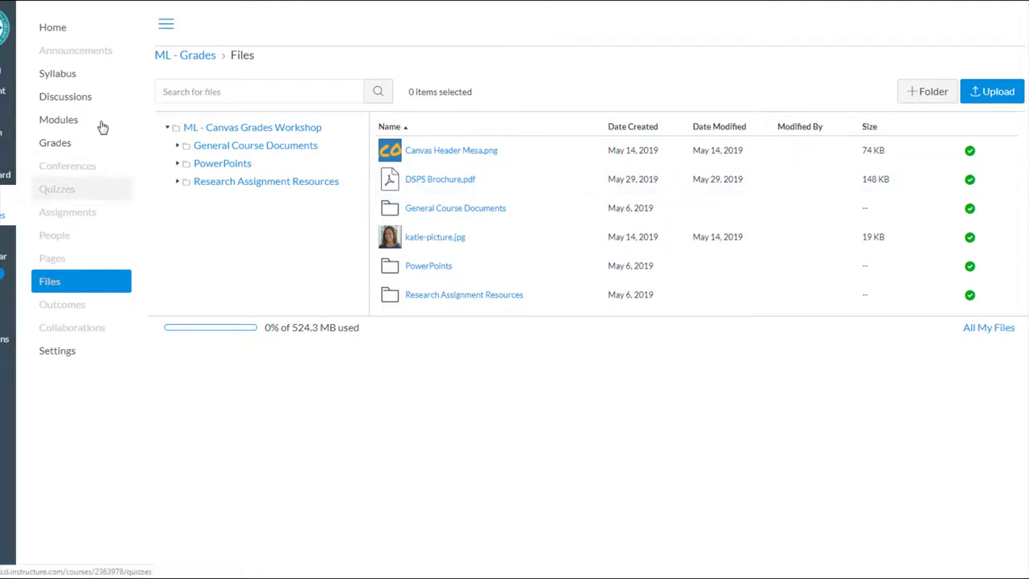
pyautogui.click(77, 22)
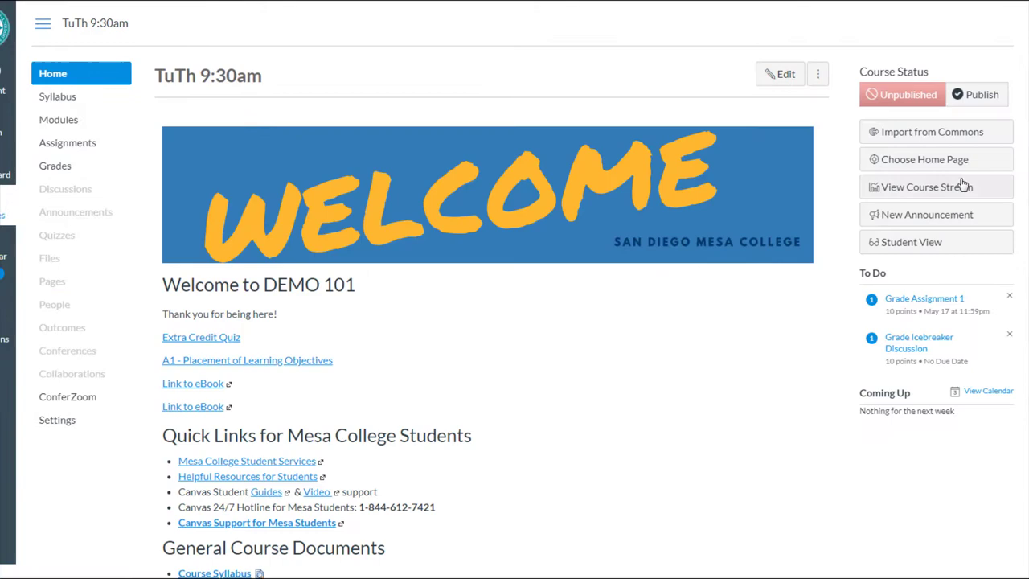
pyautogui.scroll(-3, 1027, 236)
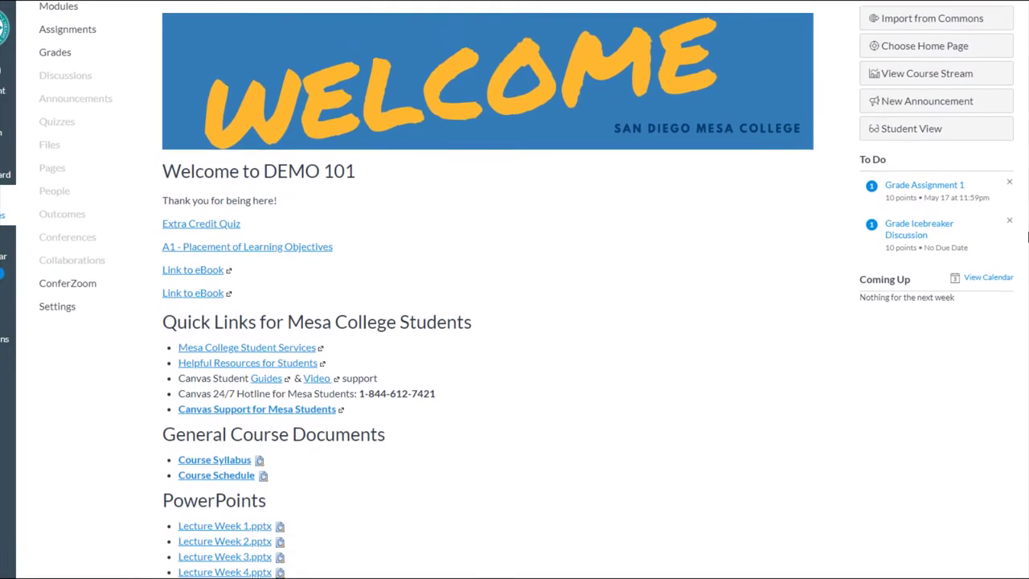
pyautogui.scroll(-3, 1027, 235)
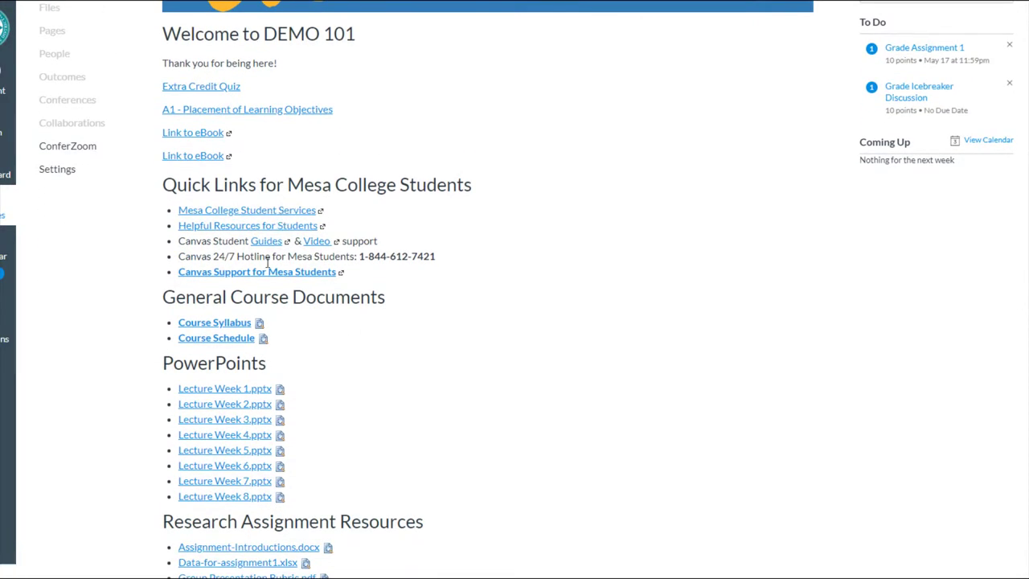
pyautogui.scroll(-4, 345, 364)
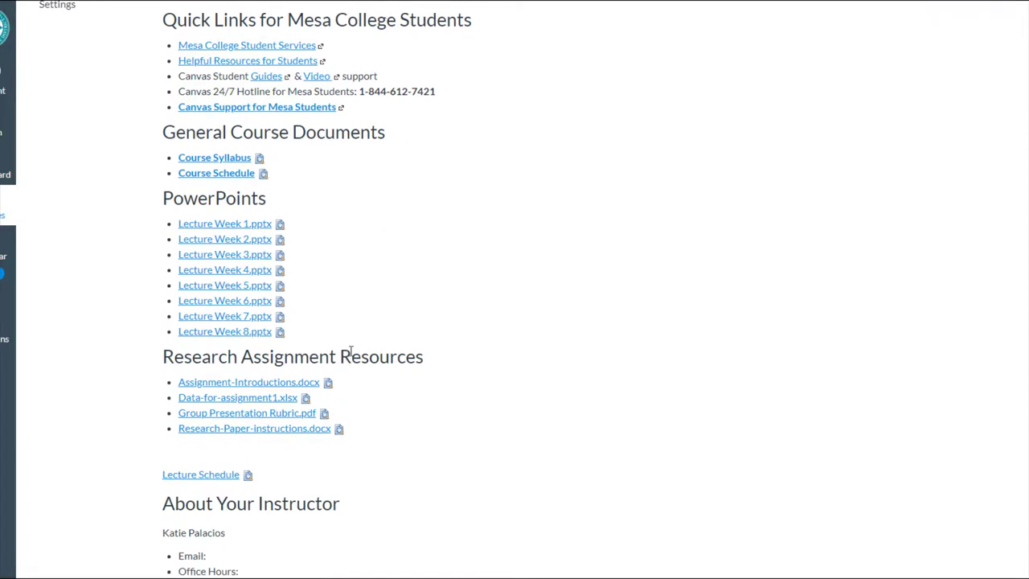
pyautogui.scroll(-4, 404, 286)
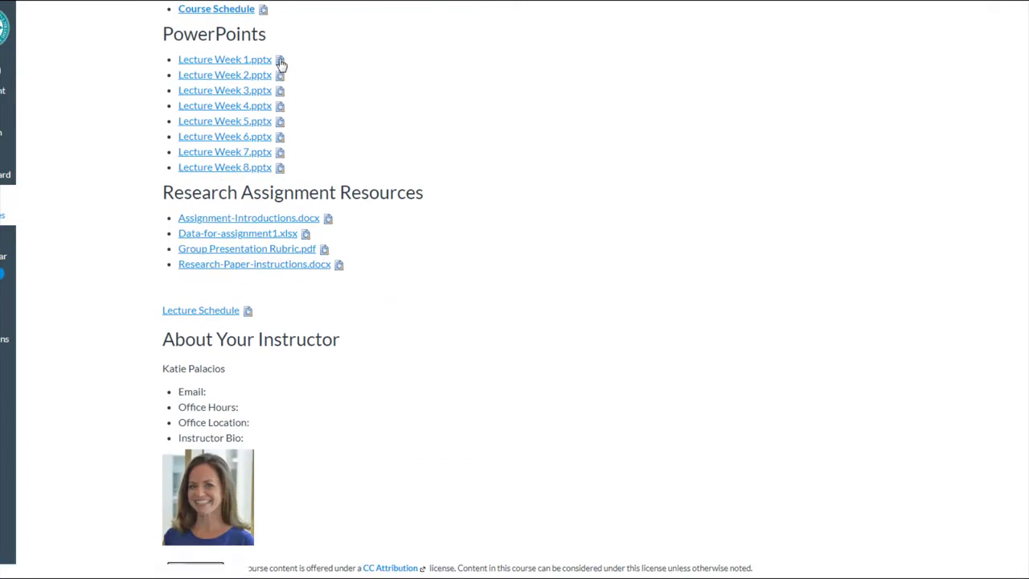
# Step: Preview Lecture Week 1.pptx inline on the home page, minimize the preview, and look over the page's document links
pyautogui.click(280, 63)
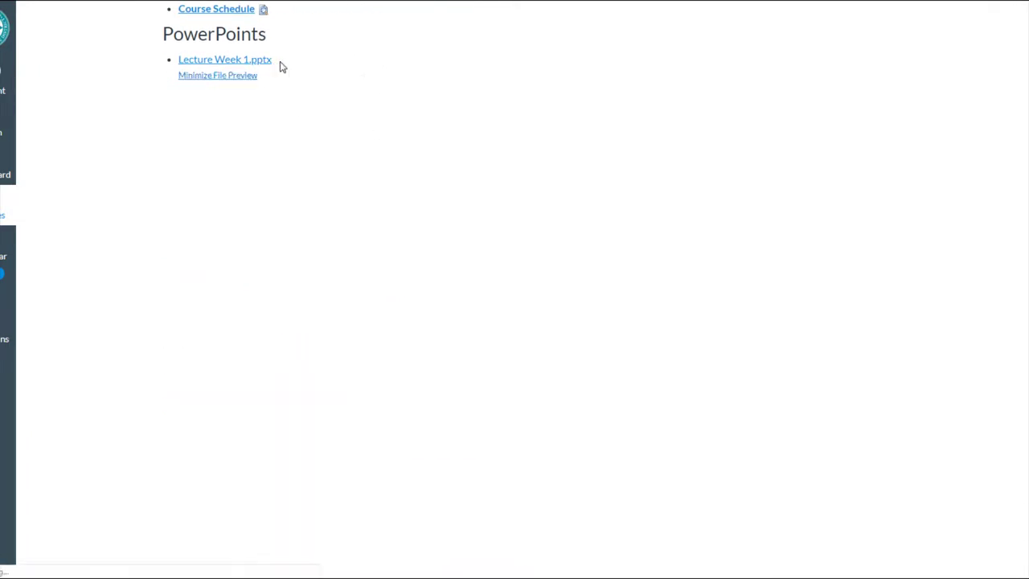
pyautogui.scroll(-2, 944, 294)
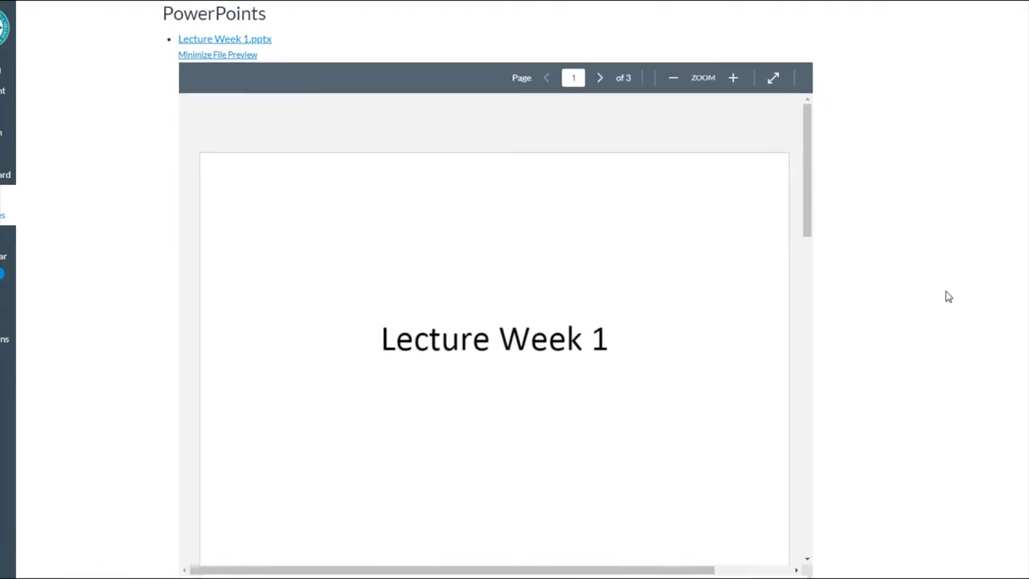
pyautogui.scroll(3, 948, 296)
pyautogui.click(242, 166)
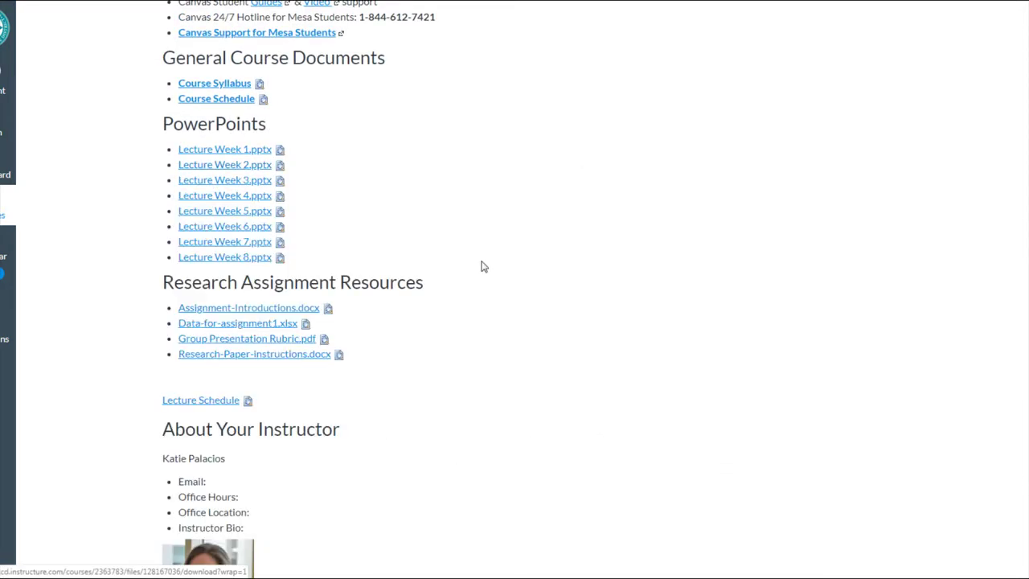
pyautogui.scroll(-1, 586, 326)
pyautogui.scroll(-1, 588, 325)
pyautogui.scroll(3, 592, 325)
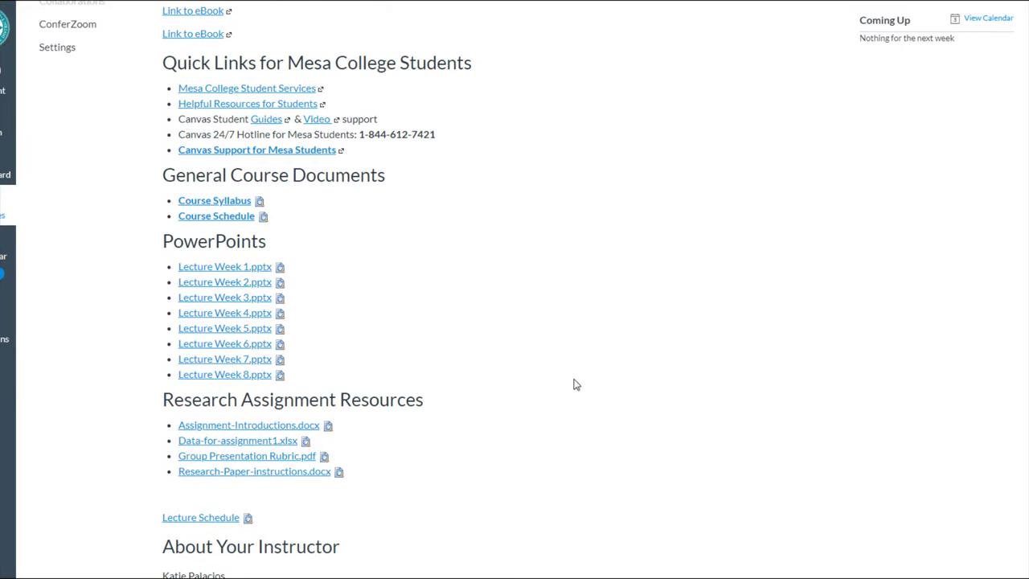
pyautogui.scroll(2, 576, 385)
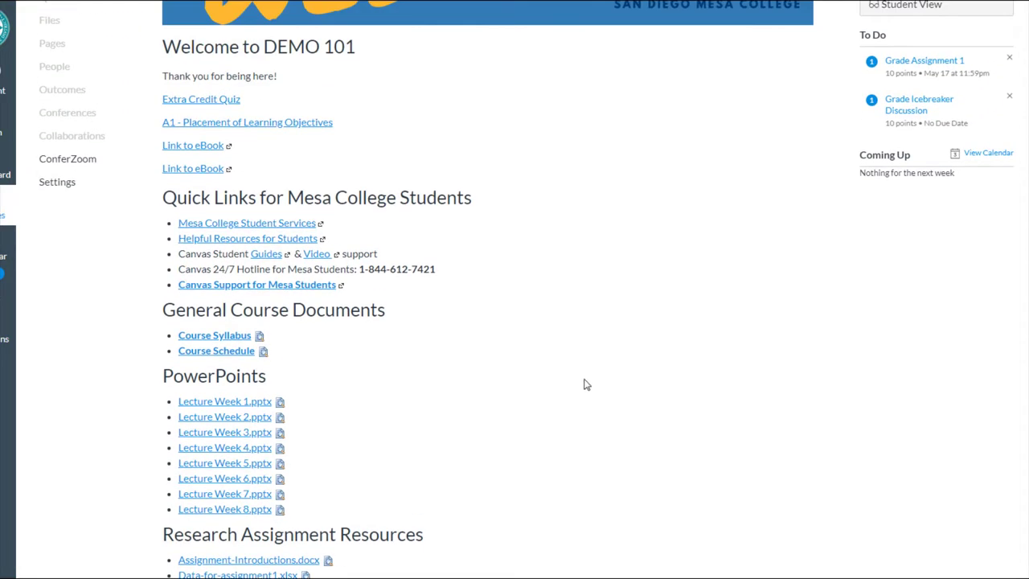
pyautogui.scroll(3, 587, 384)
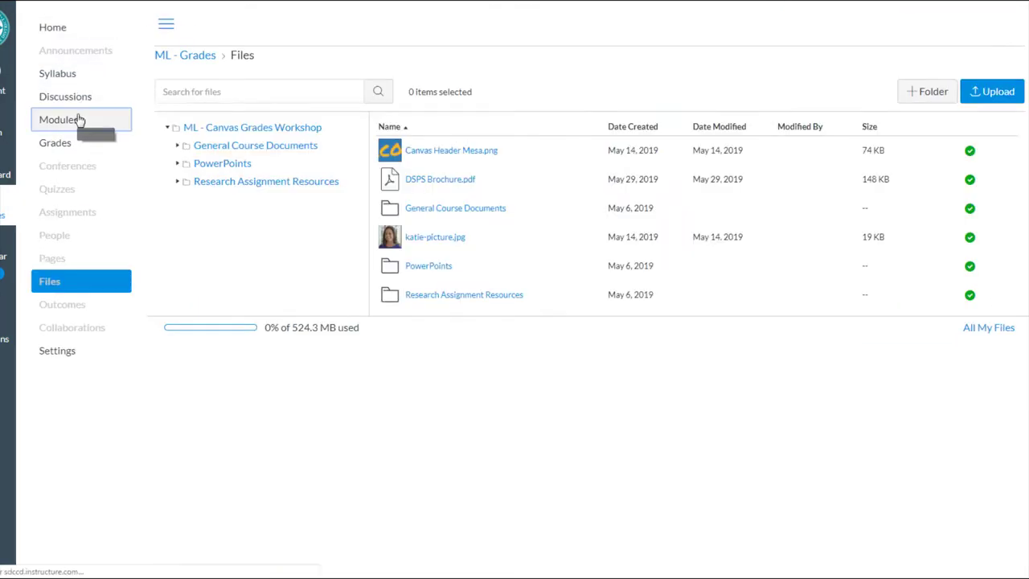
# Step: Return to the ML - Grades Modules page and expand Week 1 to check its files, then collapse it
pyautogui.click(78, 120)
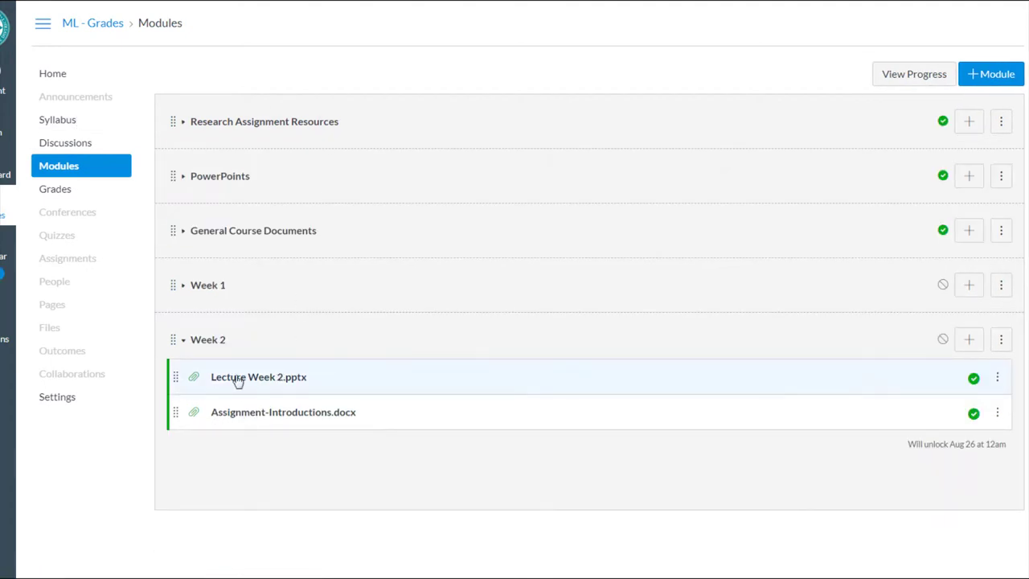
pyautogui.click(193, 291)
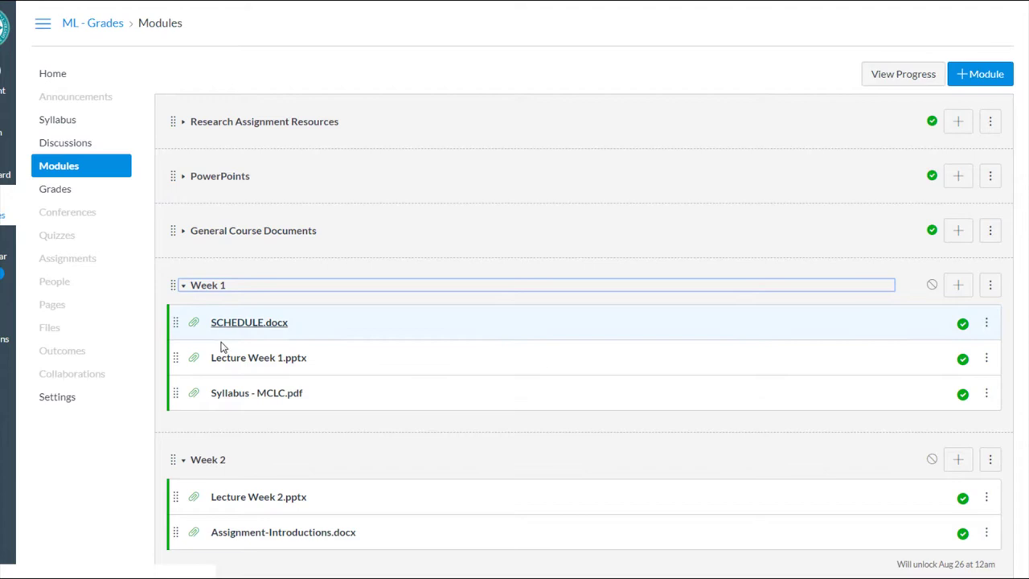
pyautogui.click(184, 292)
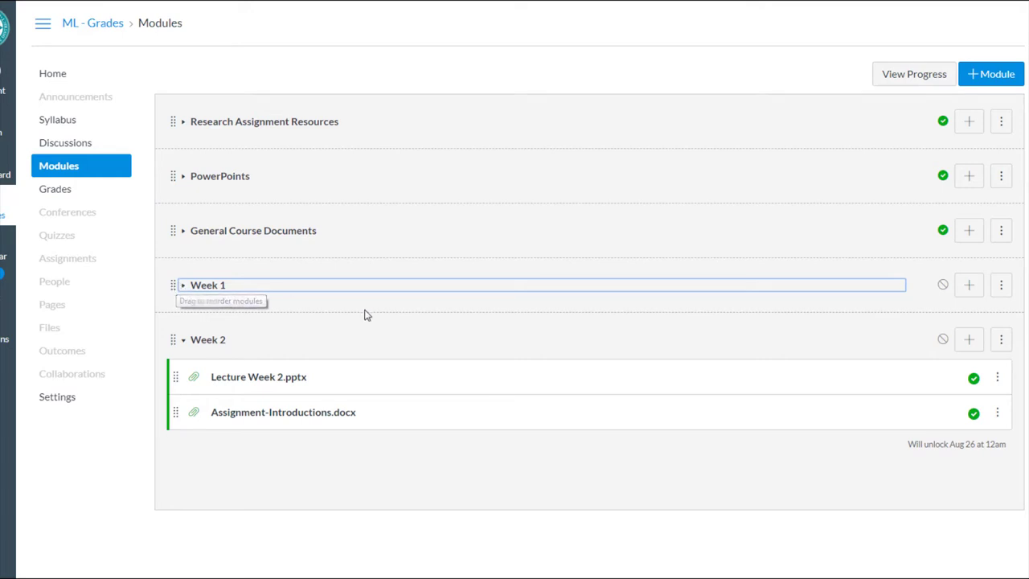
# Step: Publish the Week 1 and Week 2 modules
pyautogui.click(942, 287)
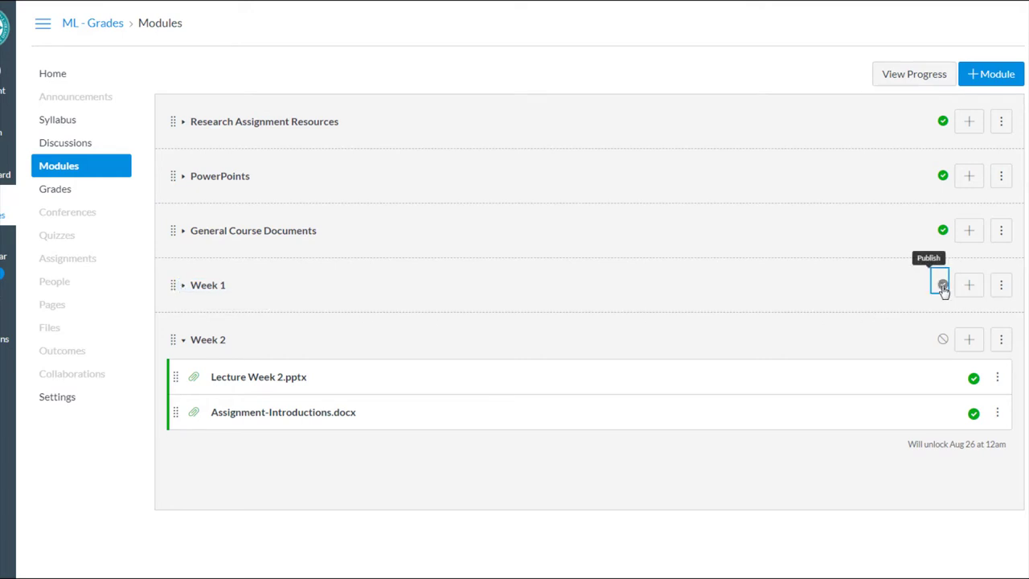
pyautogui.click(942, 341)
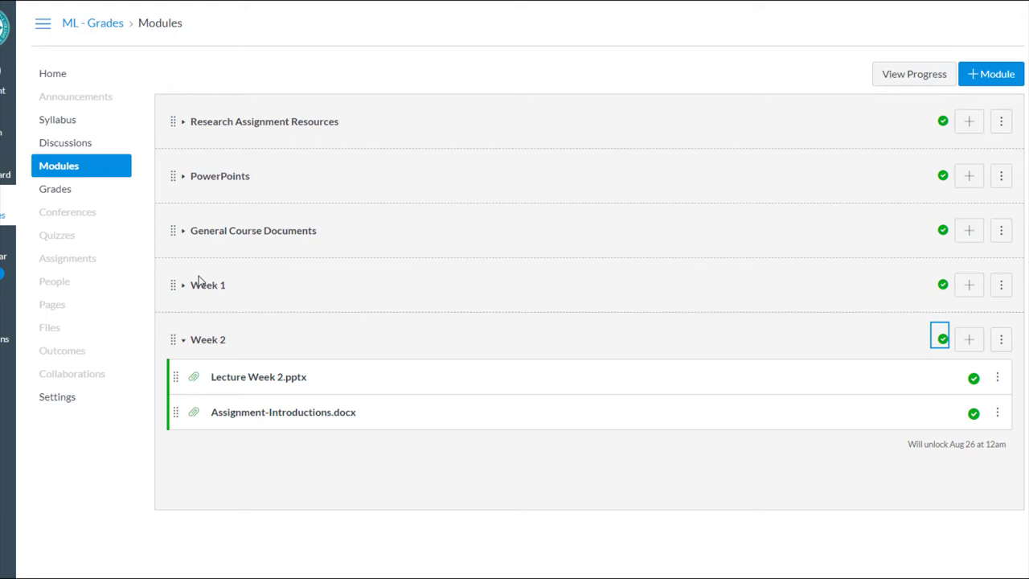
# Step: Move Week 1 to the start of the module list with Week 2 directly below it, and collapse Week 2
pyautogui.moveTo(173, 284); pyautogui.dragTo(170, 117)
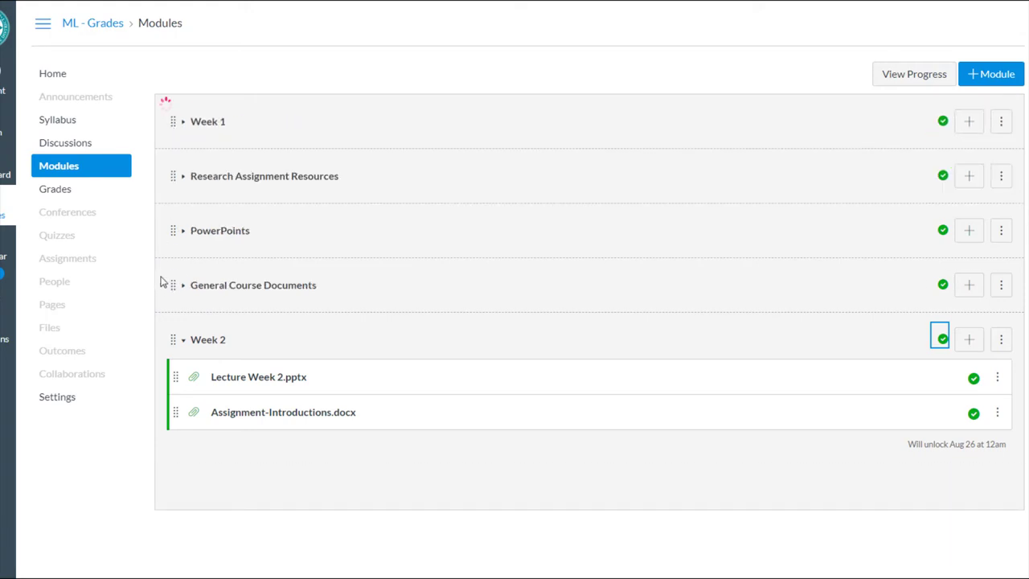
pyautogui.moveTo(172, 339); pyautogui.dragTo(184, 175)
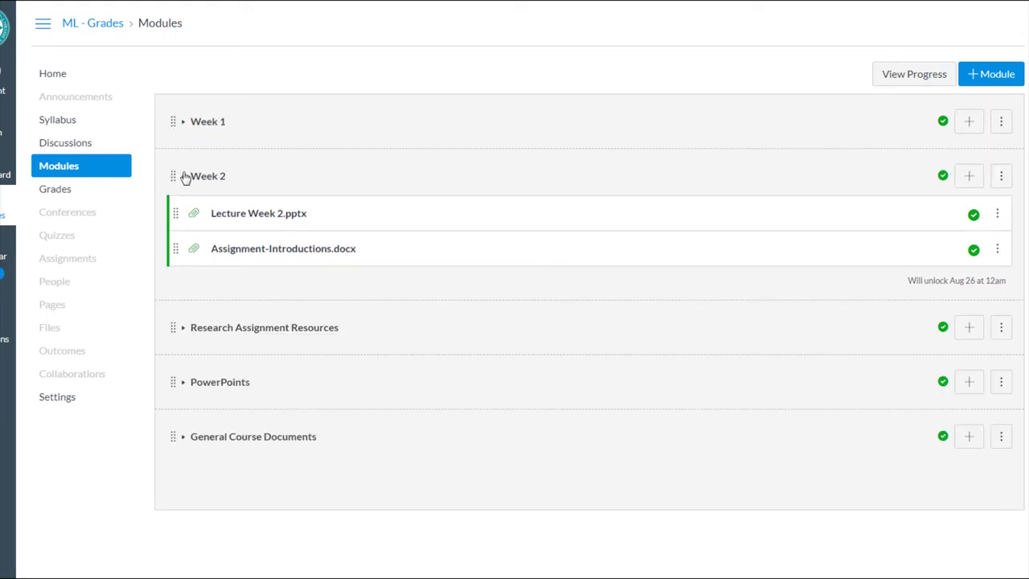
pyautogui.click(183, 176)
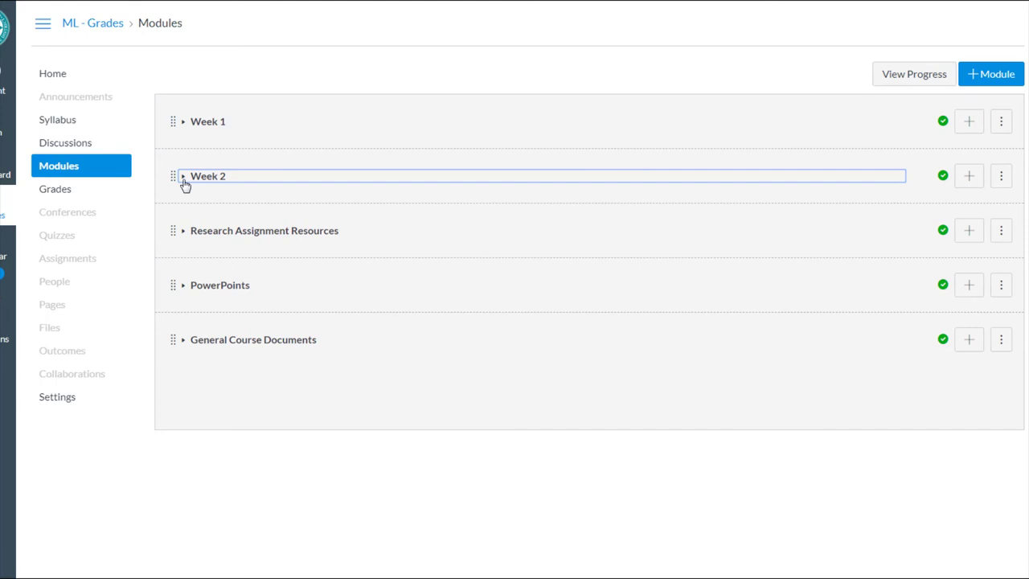